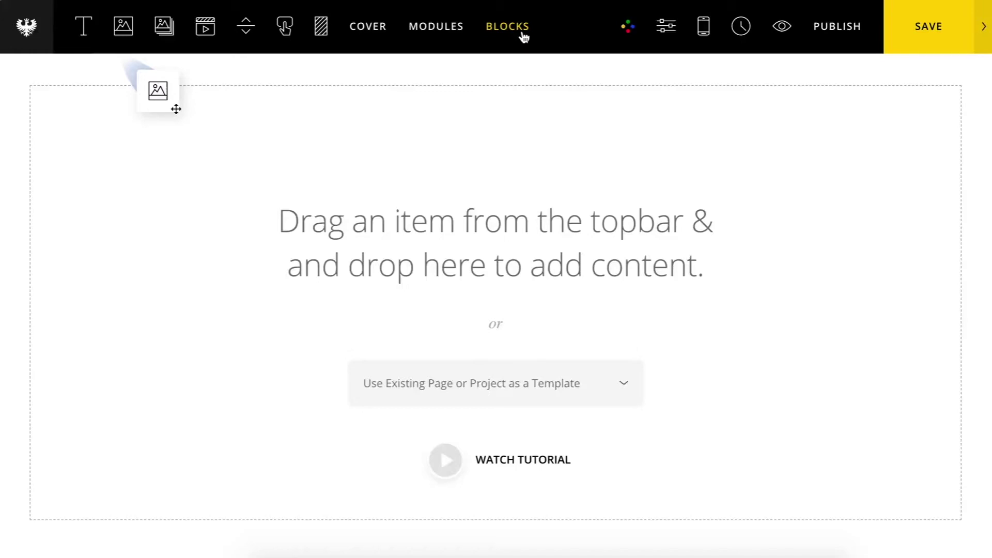
Open the Layout Blocks library beside the empty page.
click(524, 36)
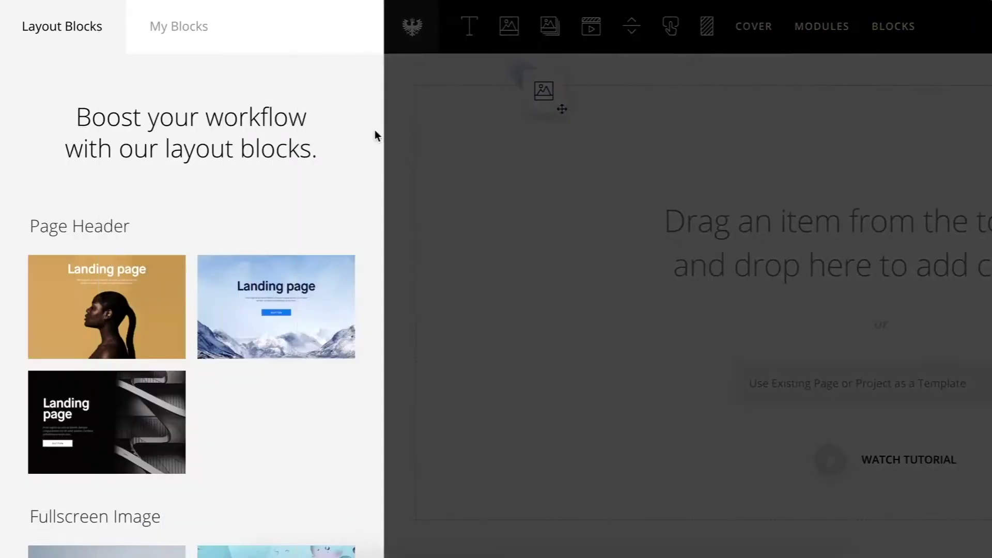
Replace the Landing page header's portrait background with the dark textured image from the media library.
scroll(285, 167, down, 4)
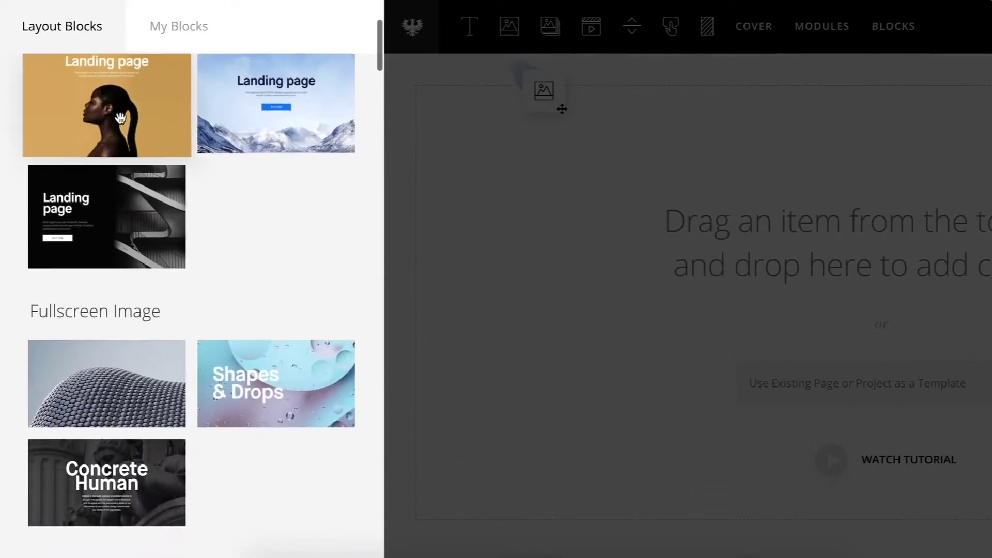
key(Escape)
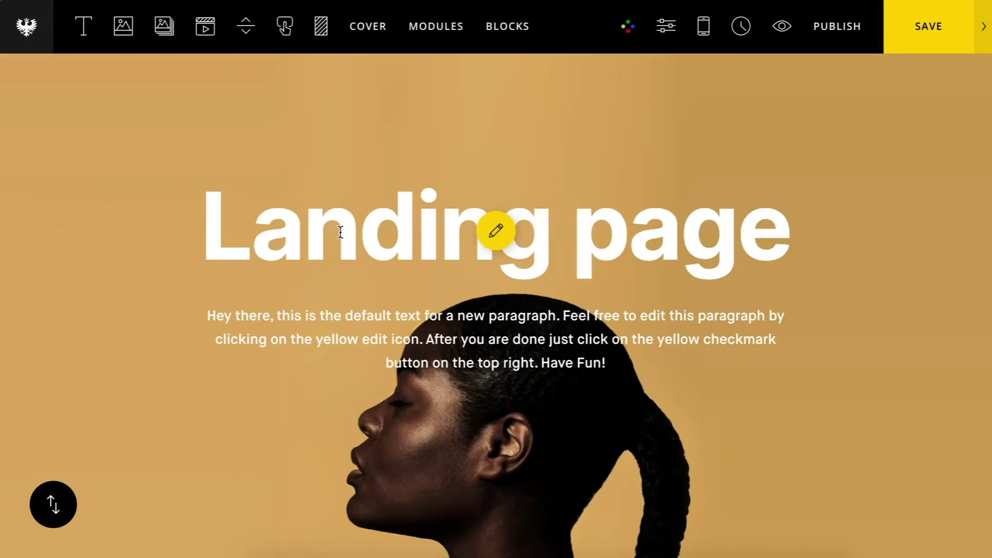
click(341, 233)
click(639, 214)
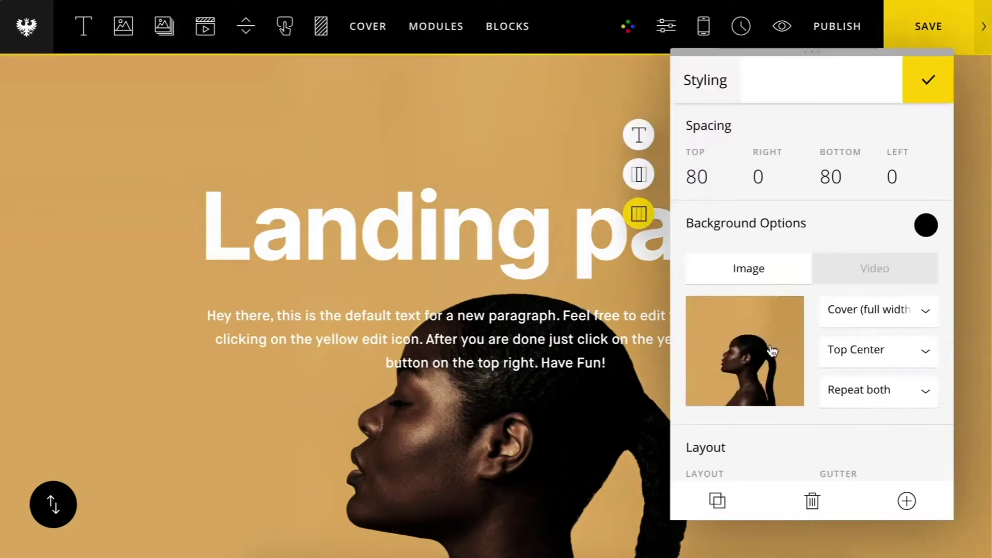
click(765, 349)
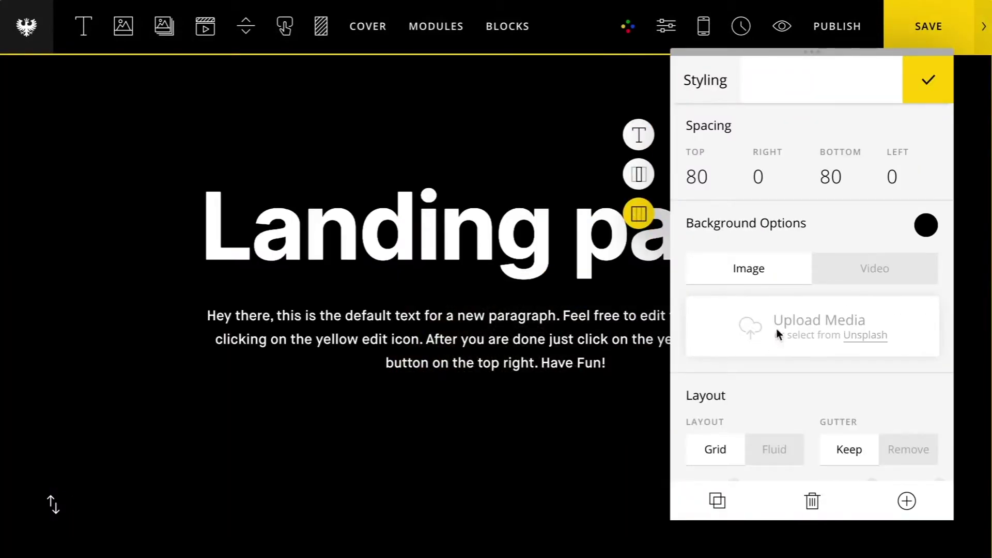
click(777, 329)
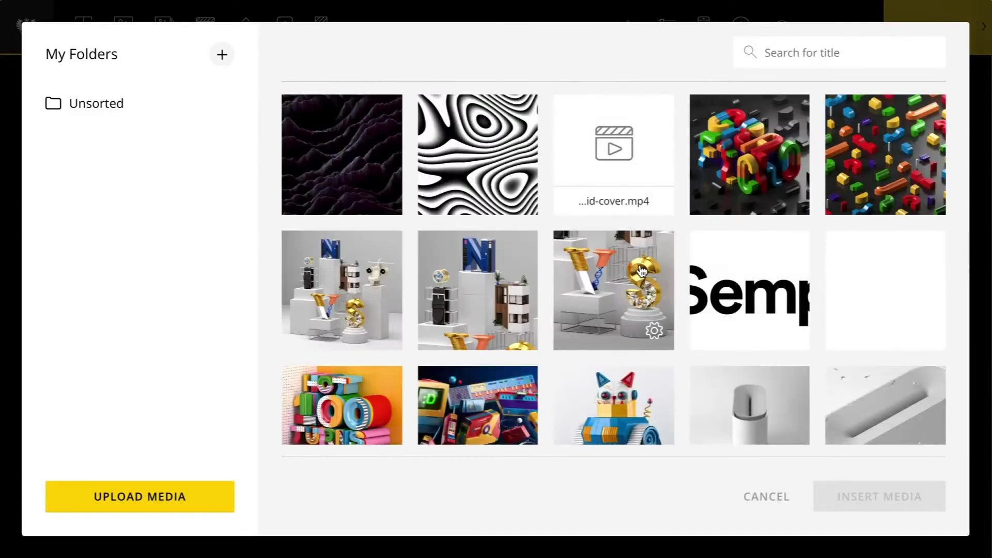
scroll(641, 270, down, 5)
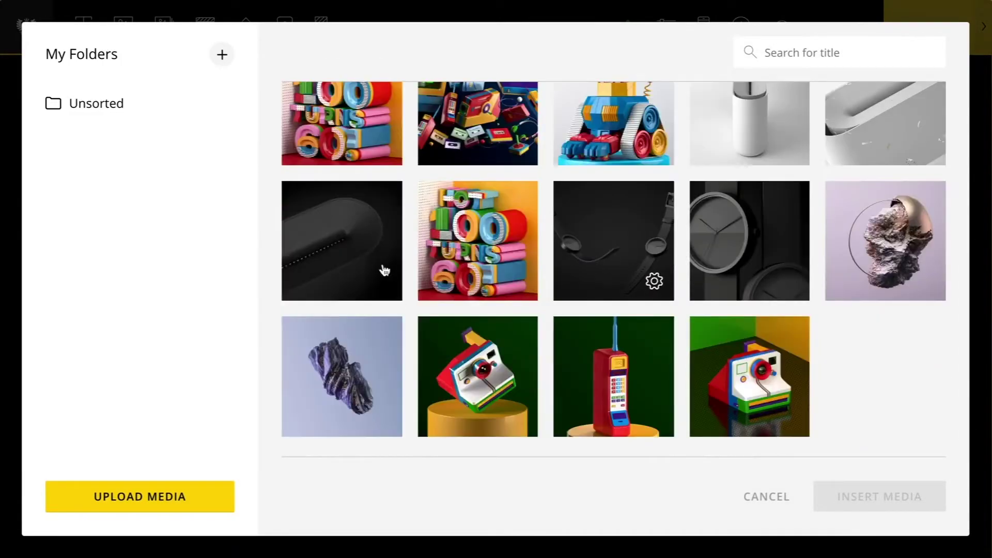
click(385, 270)
click(895, 505)
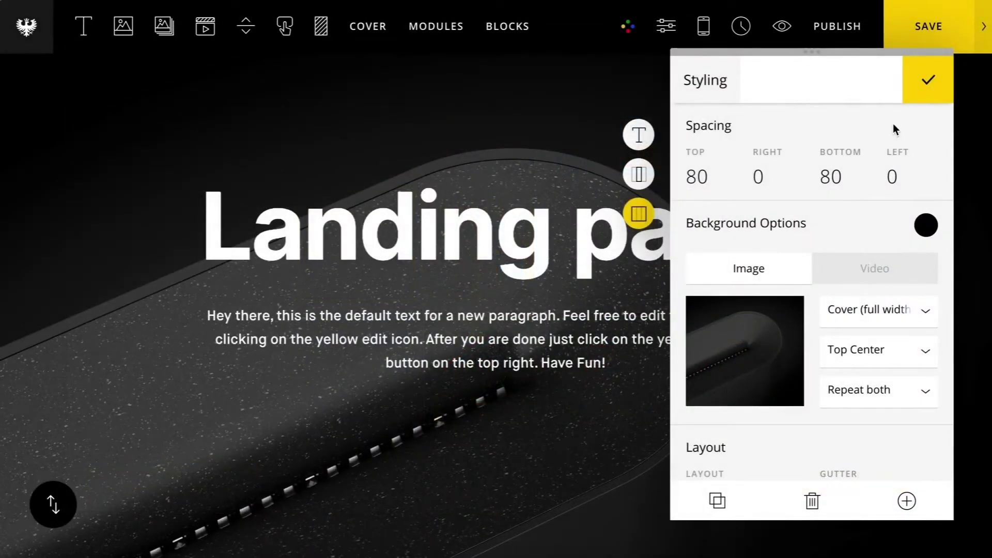
click(928, 80)
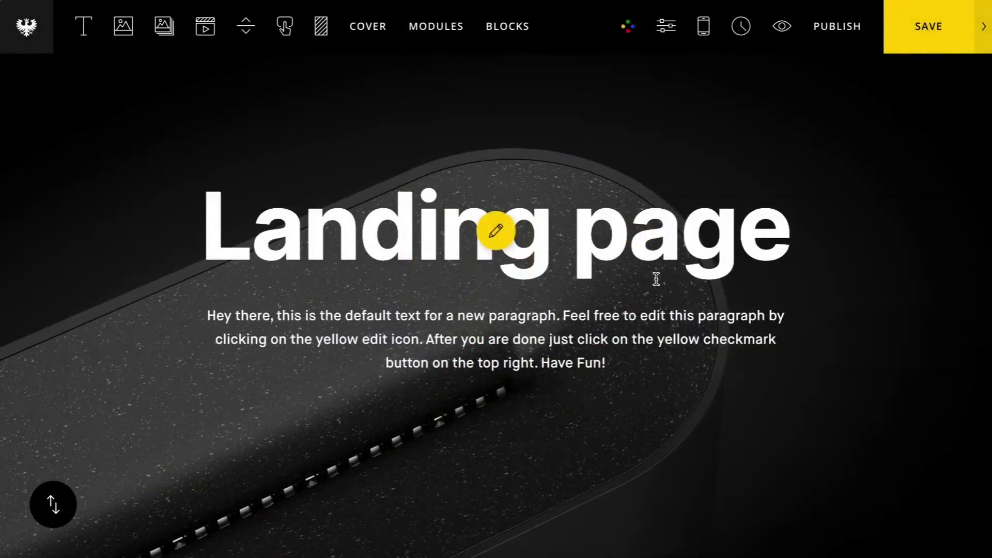
Drag the dark Editorial layout block from the library onto the page below the header.
scroll(650, 287, down, 5)
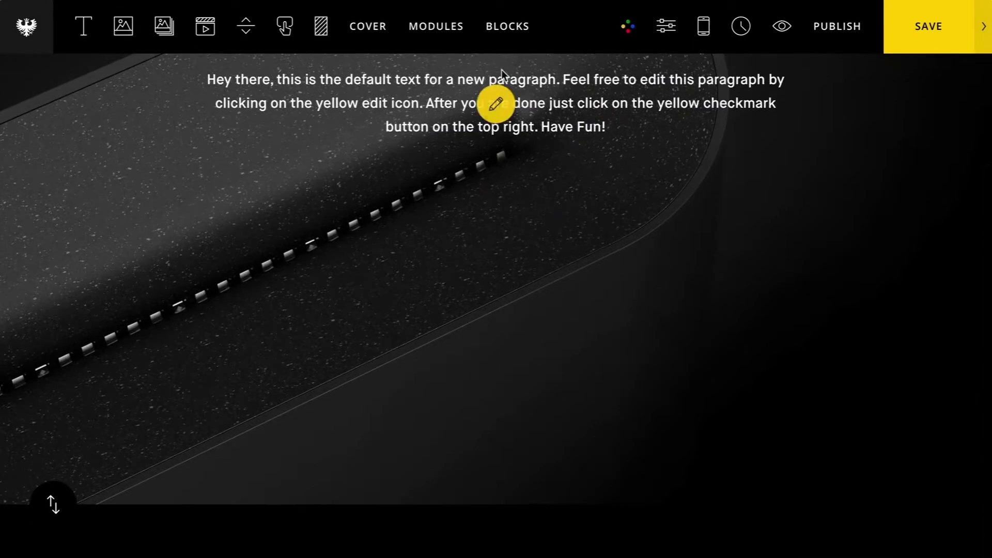
click(506, 41)
scroll(173, 310, down, 6)
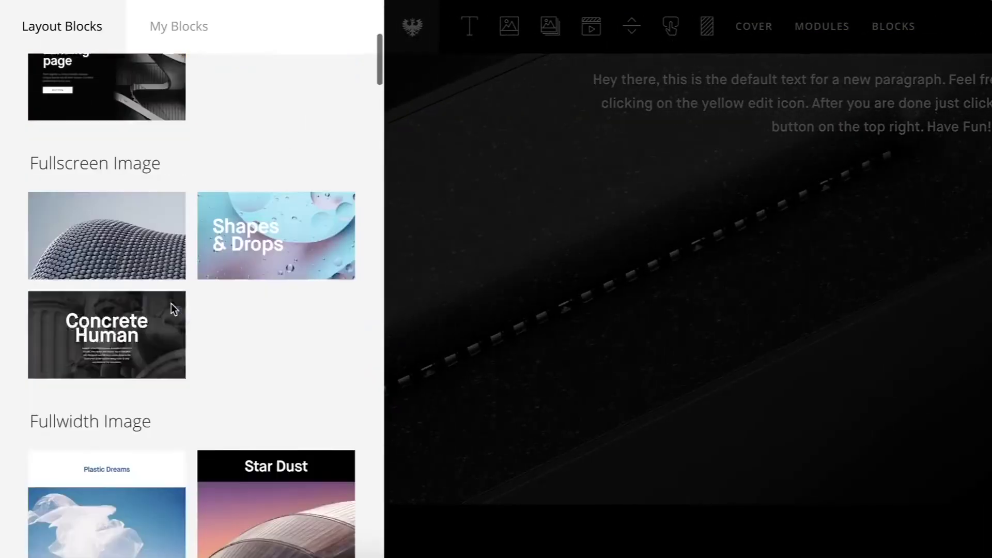
scroll(172, 303, down, 15)
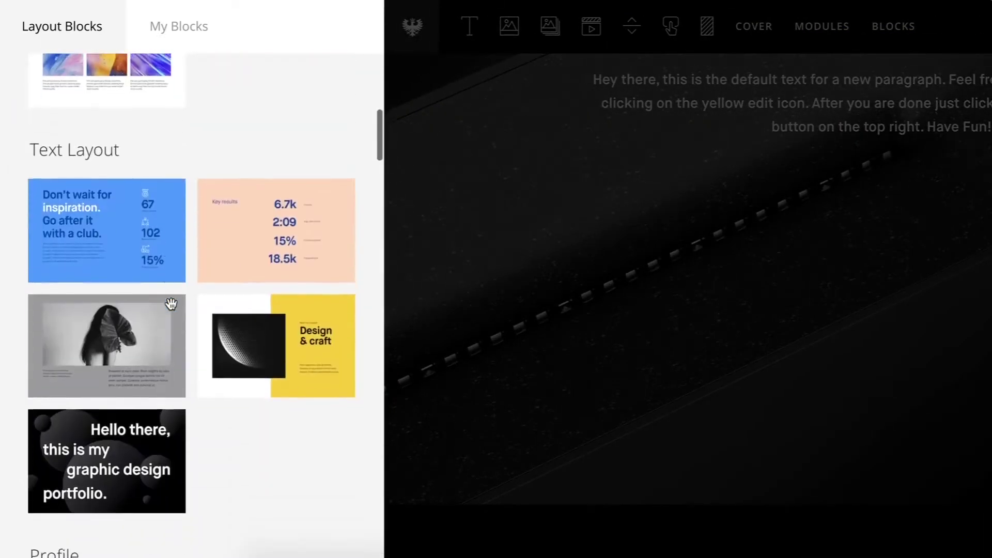
scroll(171, 304, down, 5)
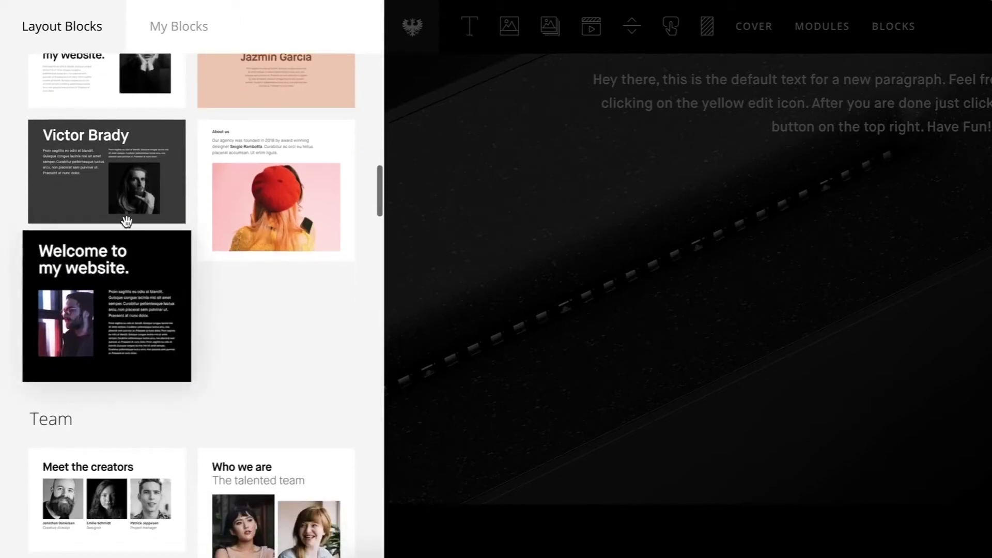
scroll(289, 238, down, 12)
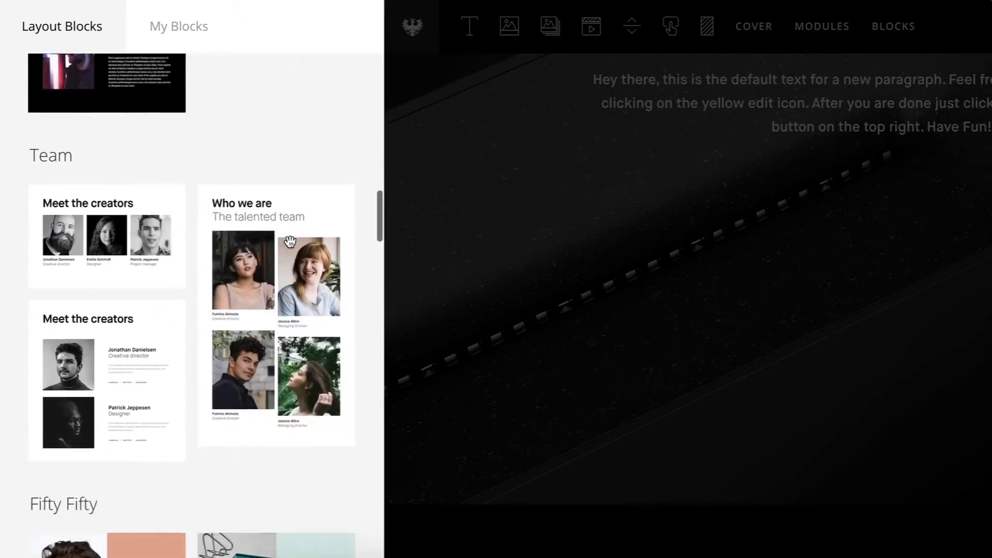
scroll(290, 241, down, 20)
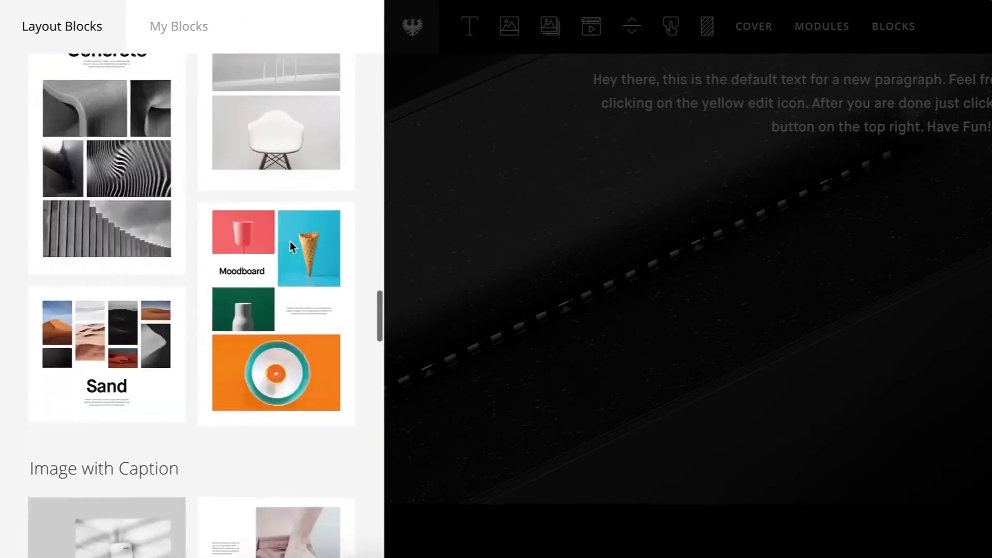
scroll(290, 241, down, 18)
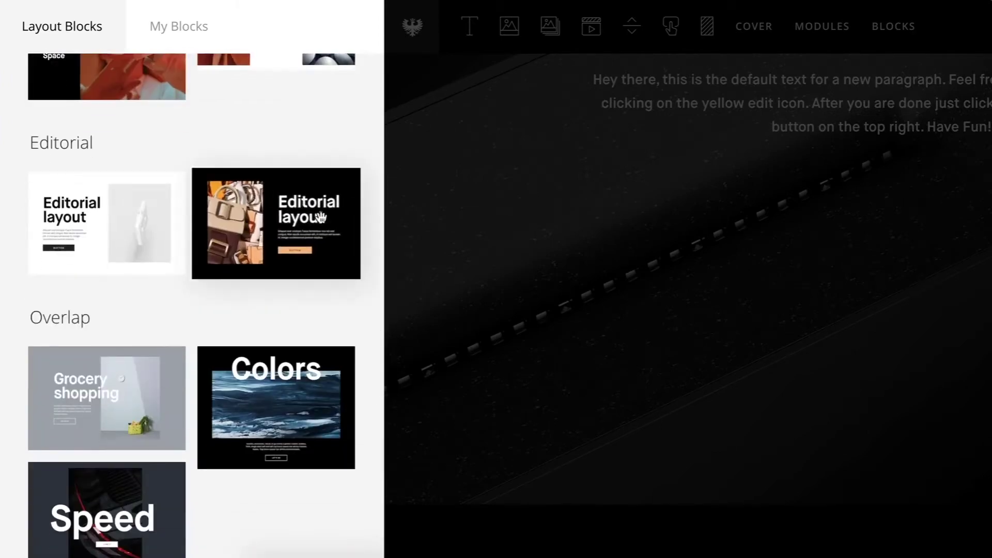
drag(262, 217, 380, 480)
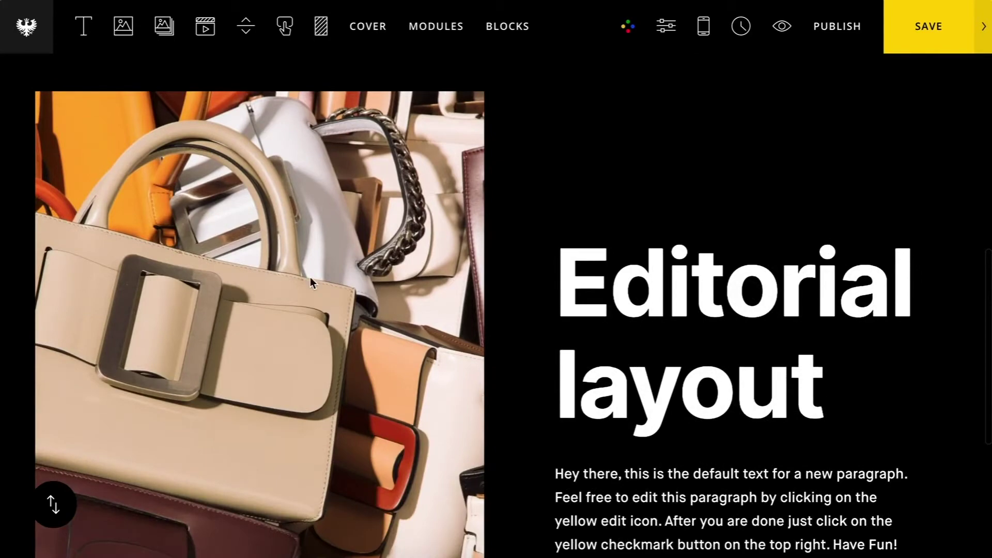
Swap the Editorial block's handbag photo for the white cylinder product image.
click(310, 277)
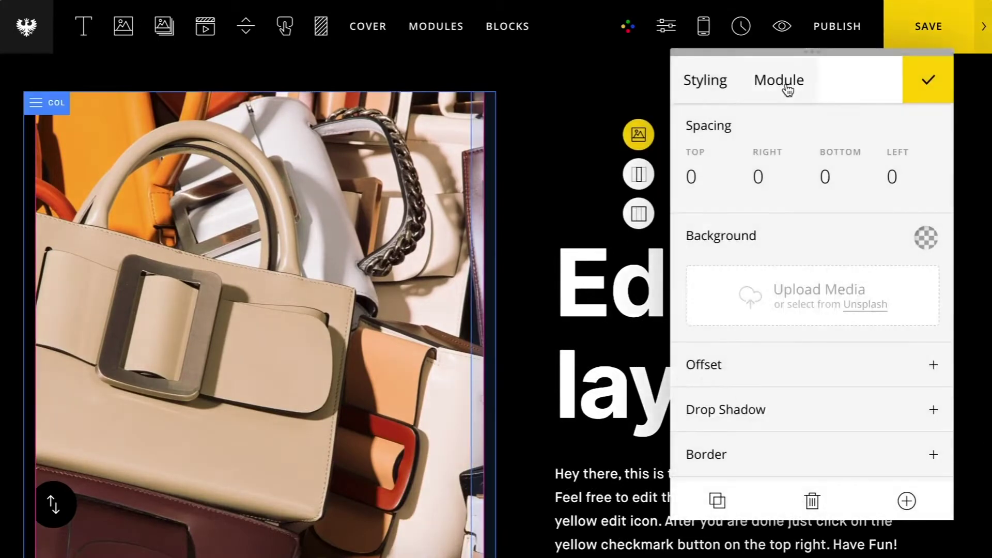
click(783, 86)
click(764, 191)
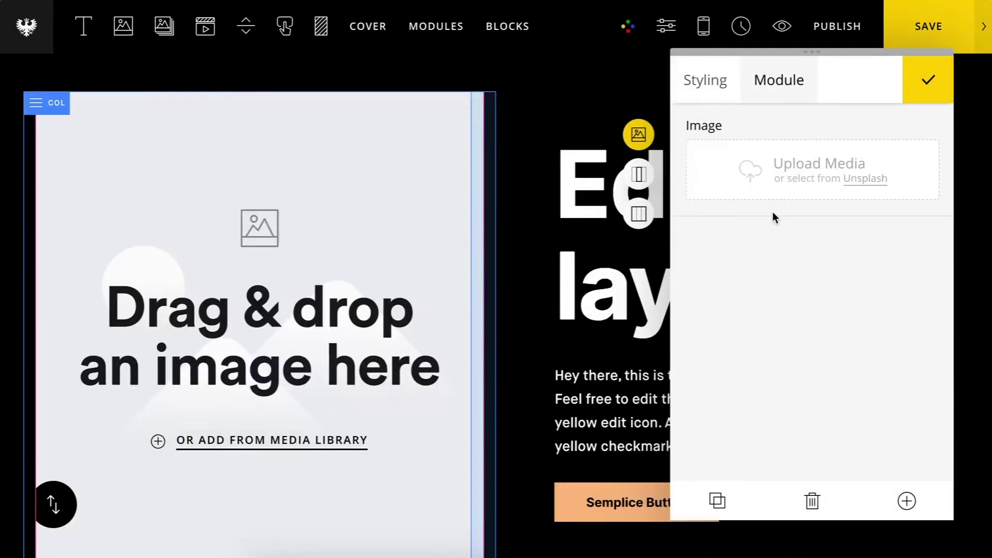
click(764, 187)
scroll(738, 206, down, 3)
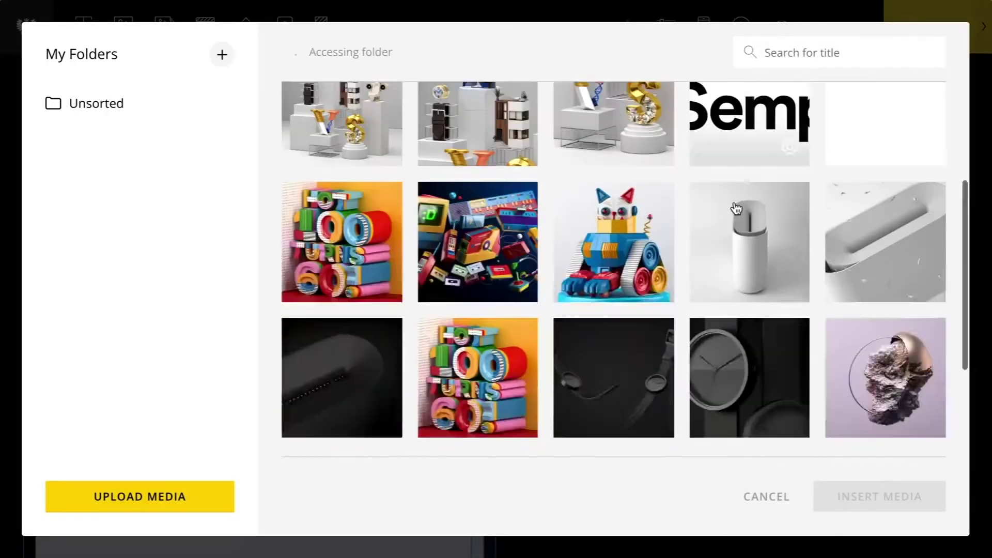
scroll(736, 208, down, 3)
click(755, 163)
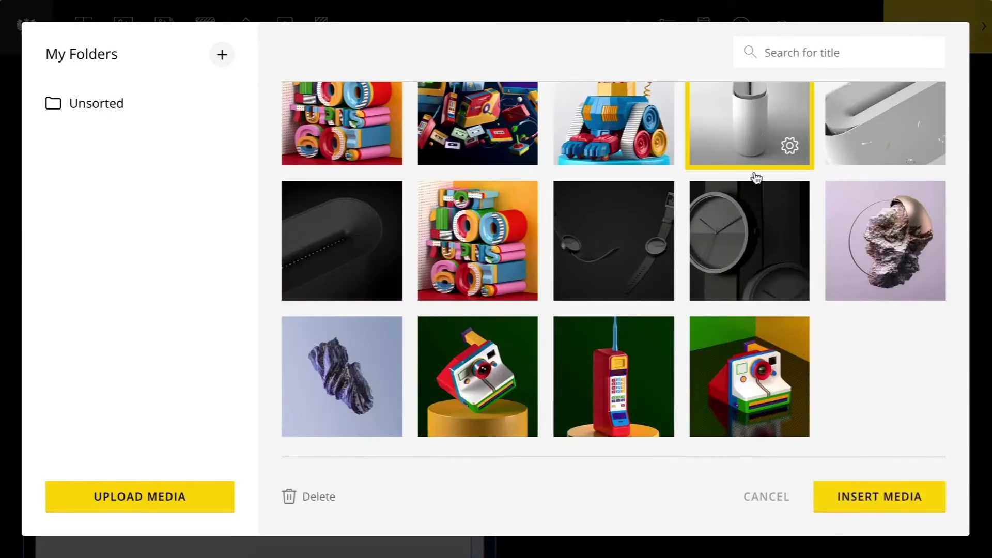
click(860, 497)
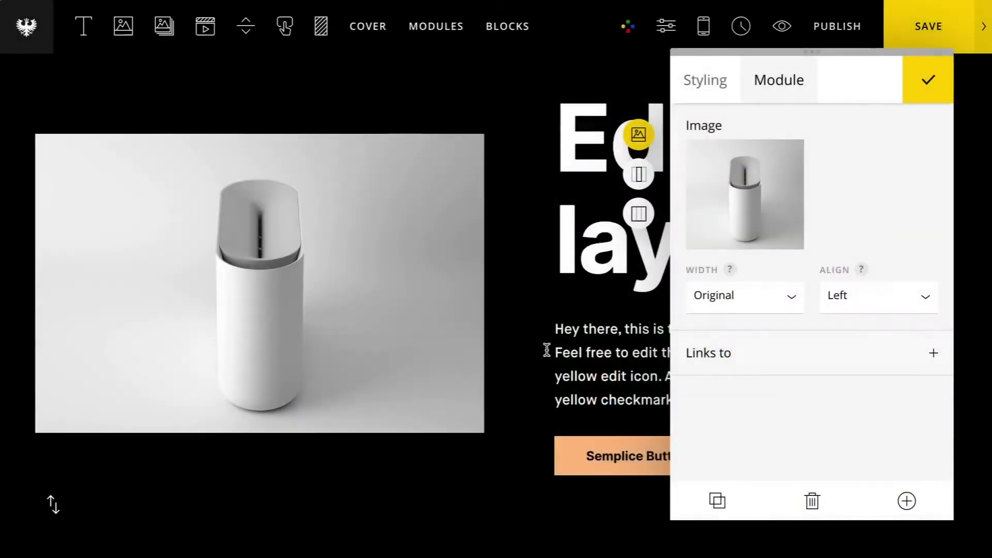
scroll(547, 351, down, 10)
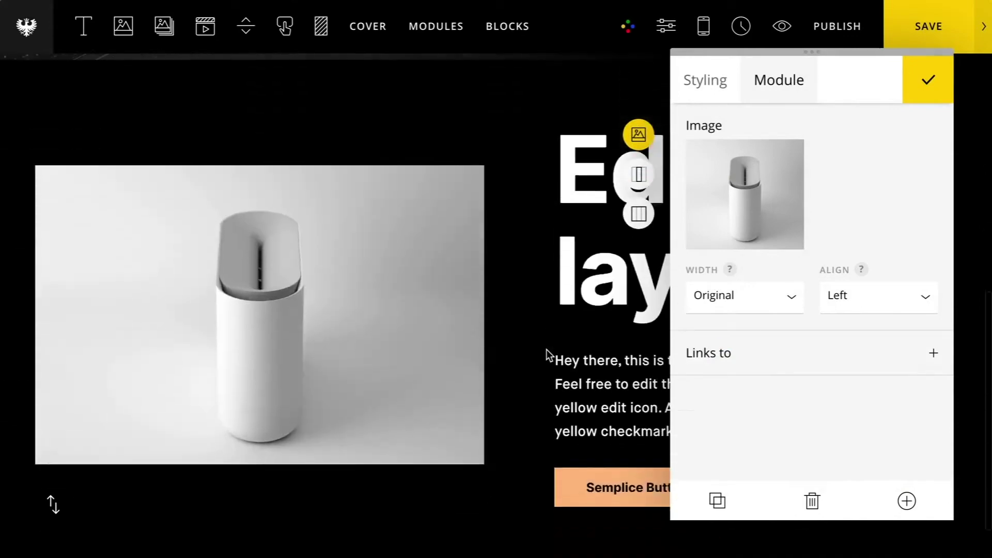
scroll(547, 349, down, 1)
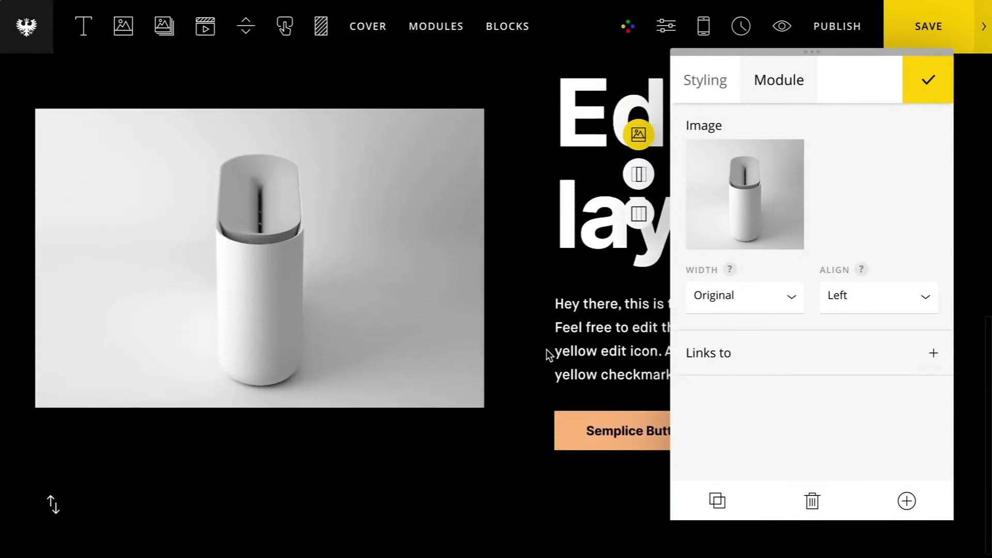
click(926, 94)
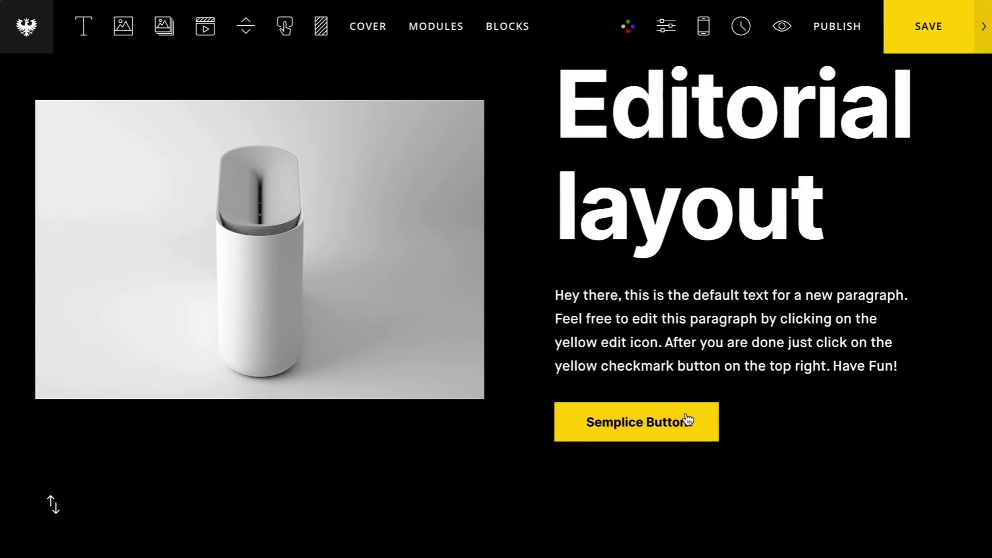
Change the Semplice Button's background colour from orange to near-white #fcfcfc.
click(688, 419)
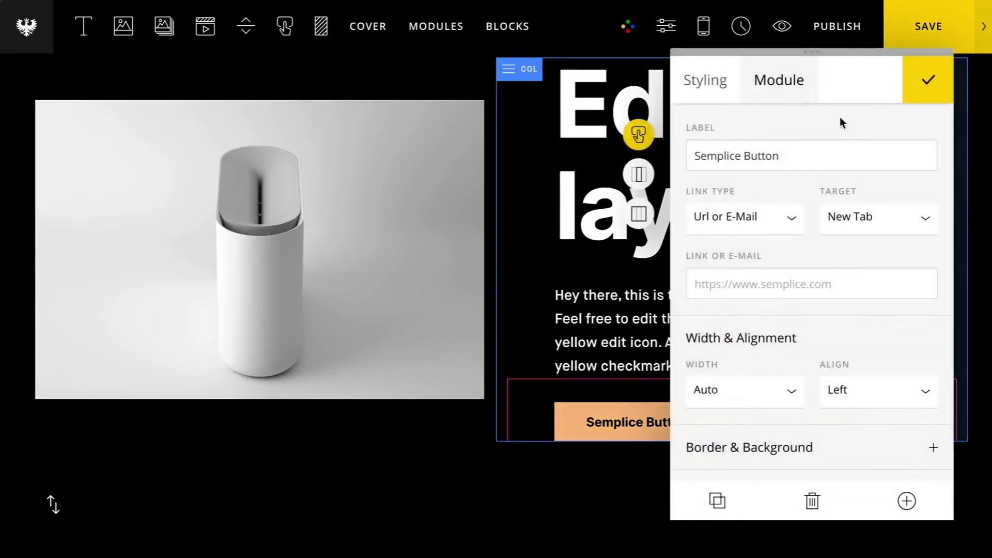
scroll(787, 198, down, 3)
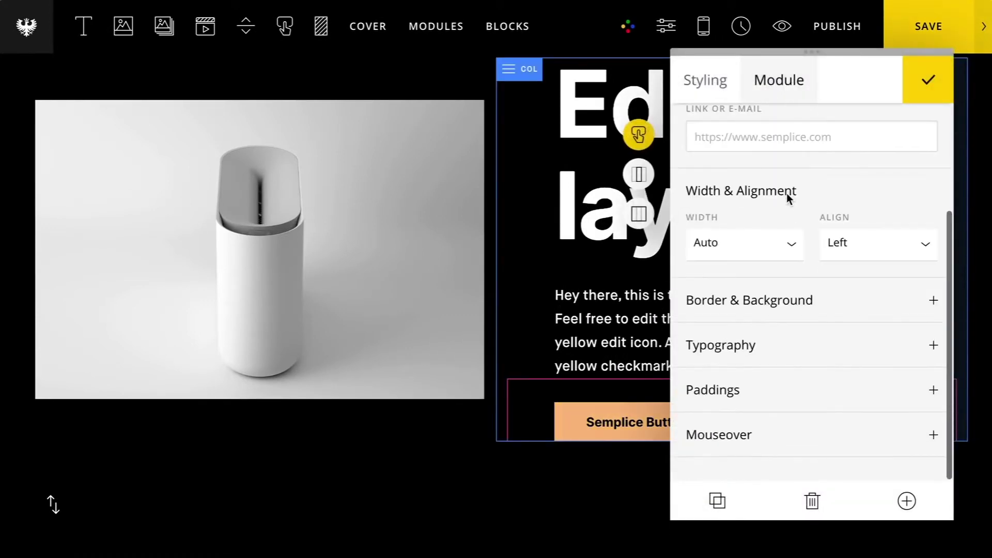
click(780, 318)
scroll(779, 317, down, 2)
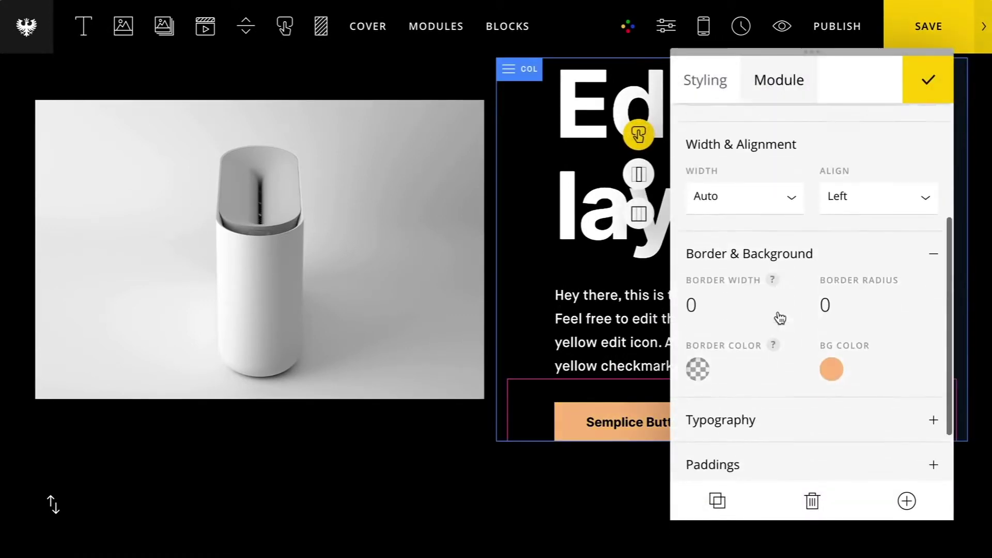
click(832, 329)
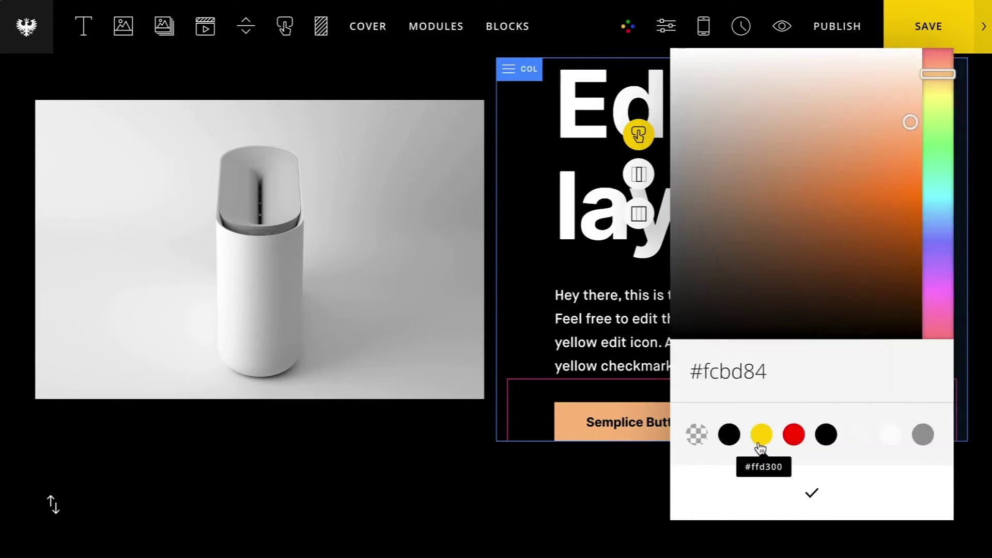
click(883, 439)
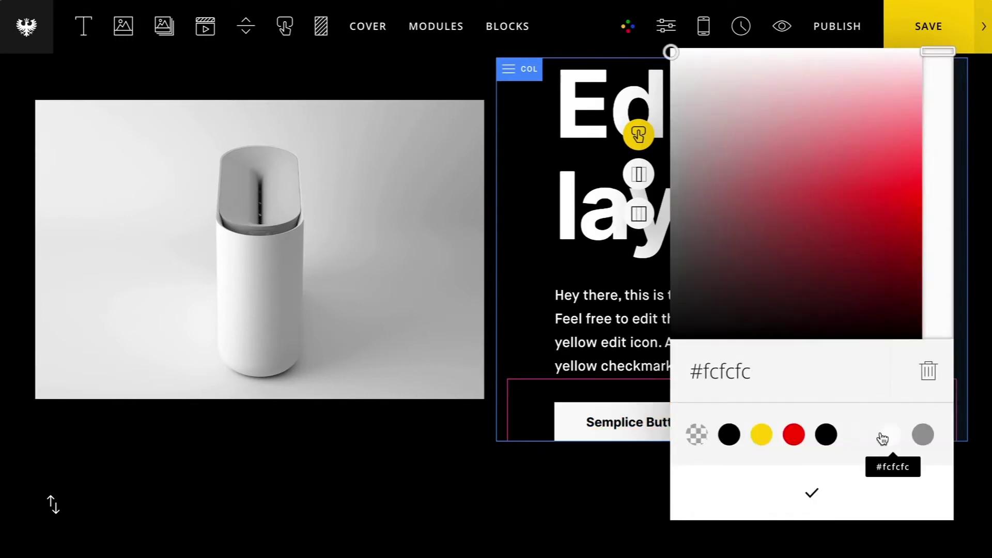
click(837, 490)
click(930, 88)
scroll(871, 176, up, 3)
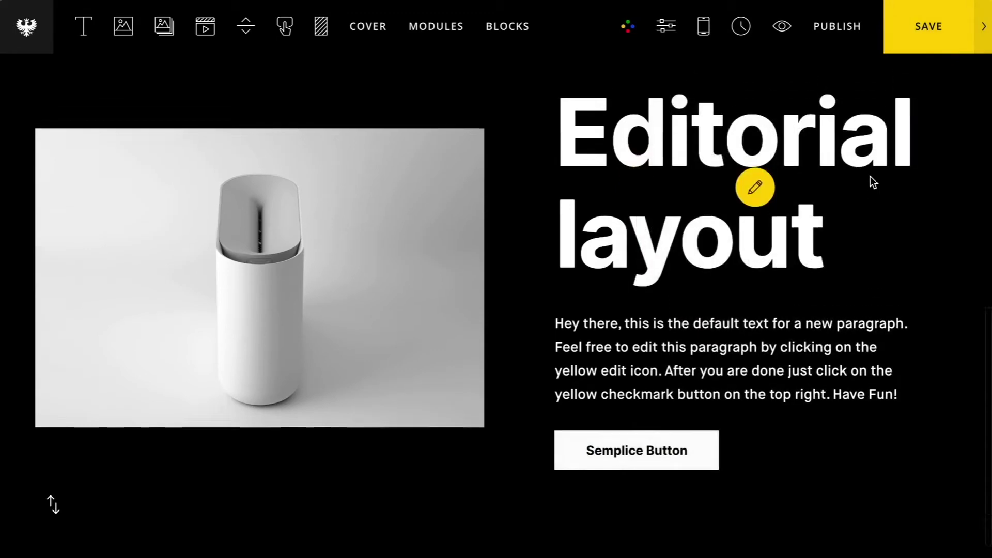
Restyle the whole editorial paragraph in grey #999999 and the Maison Neue Light font.
scroll(870, 176, down, 3)
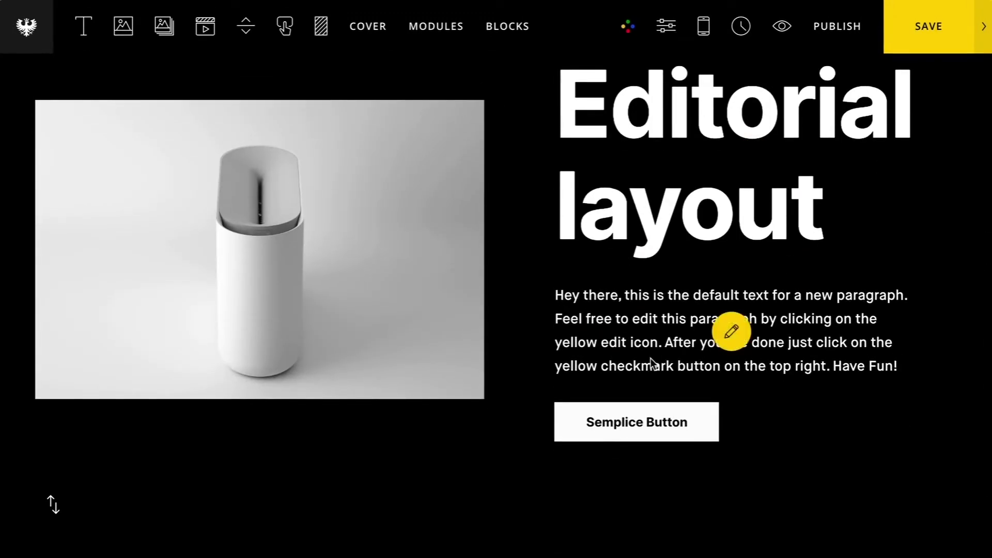
click(732, 334)
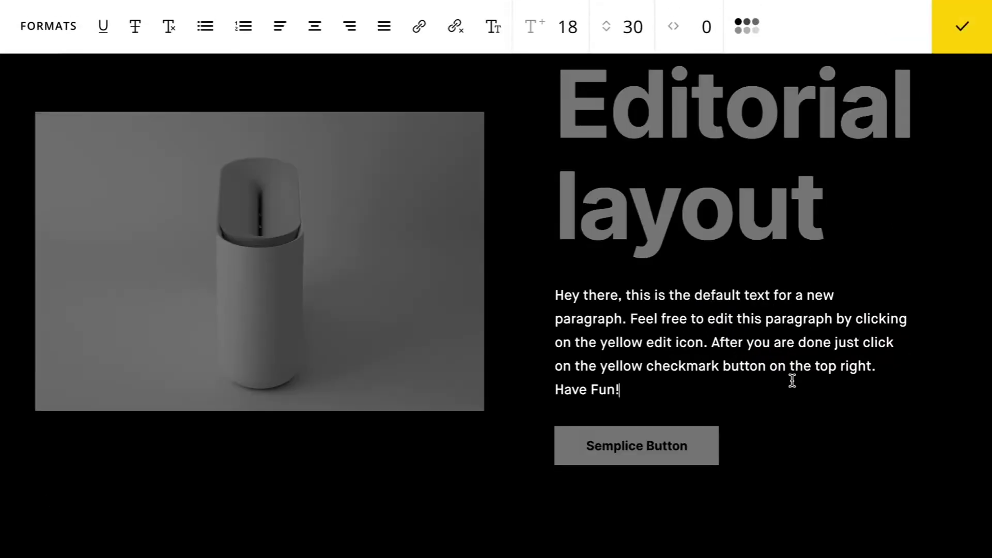
key(ctrl+a)
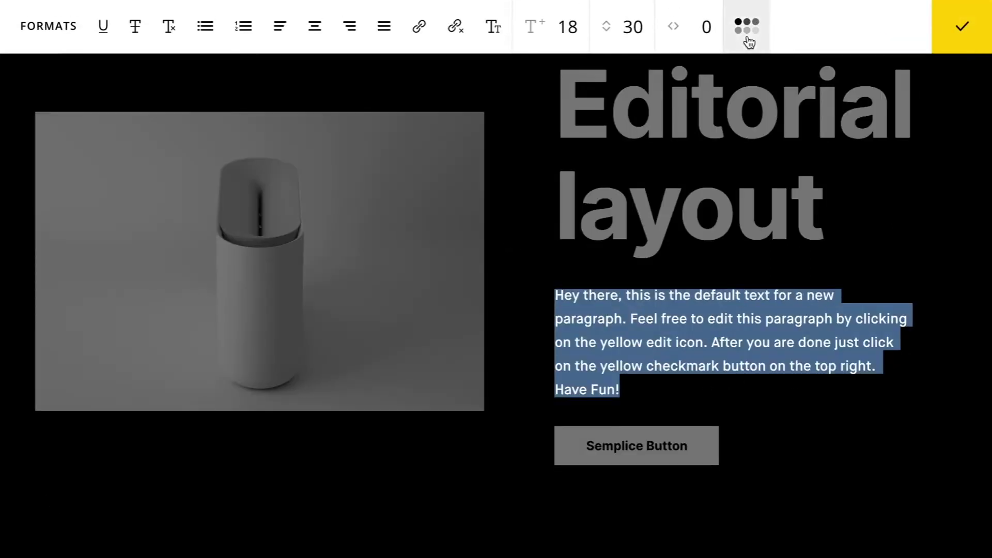
click(748, 31)
click(830, 321)
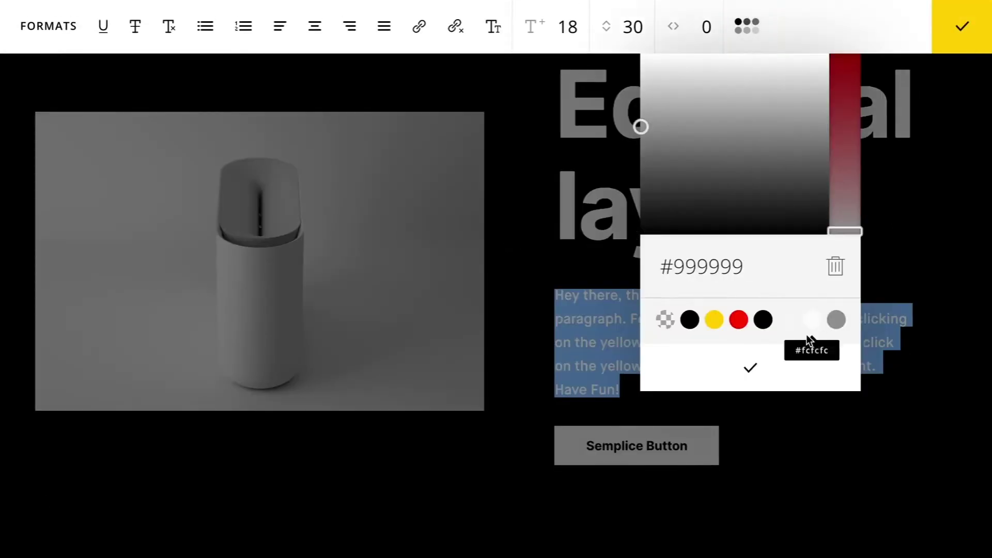
click(774, 355)
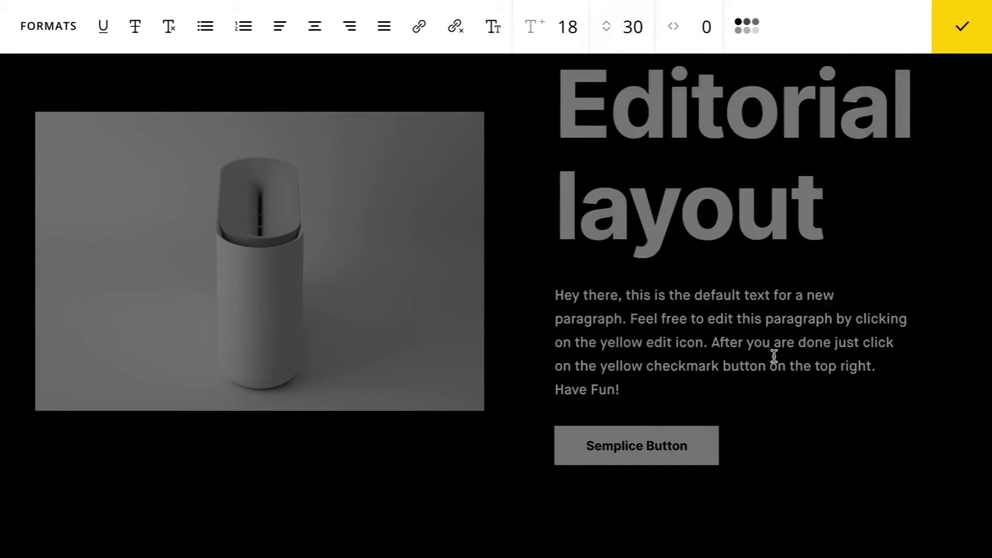
click(506, 40)
click(553, 209)
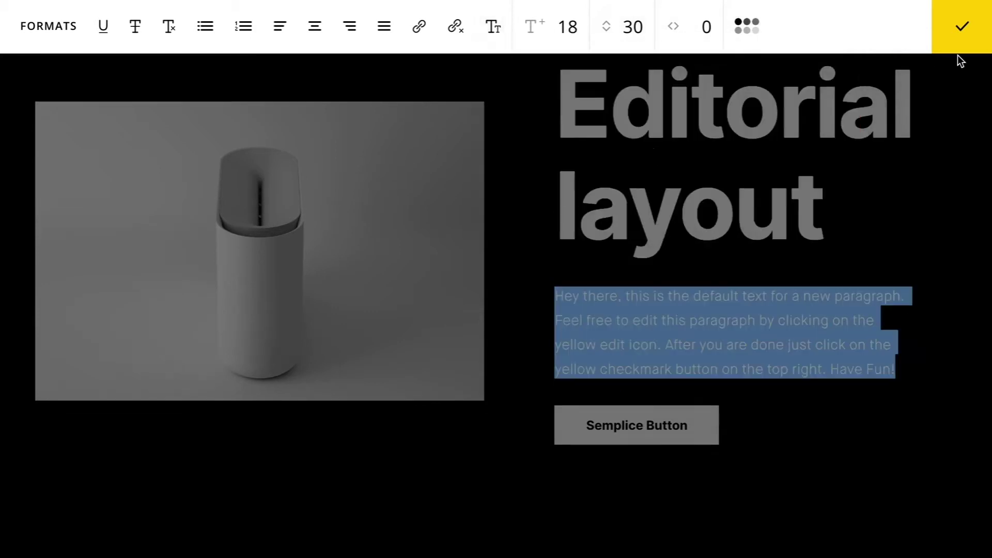
click(964, 29)
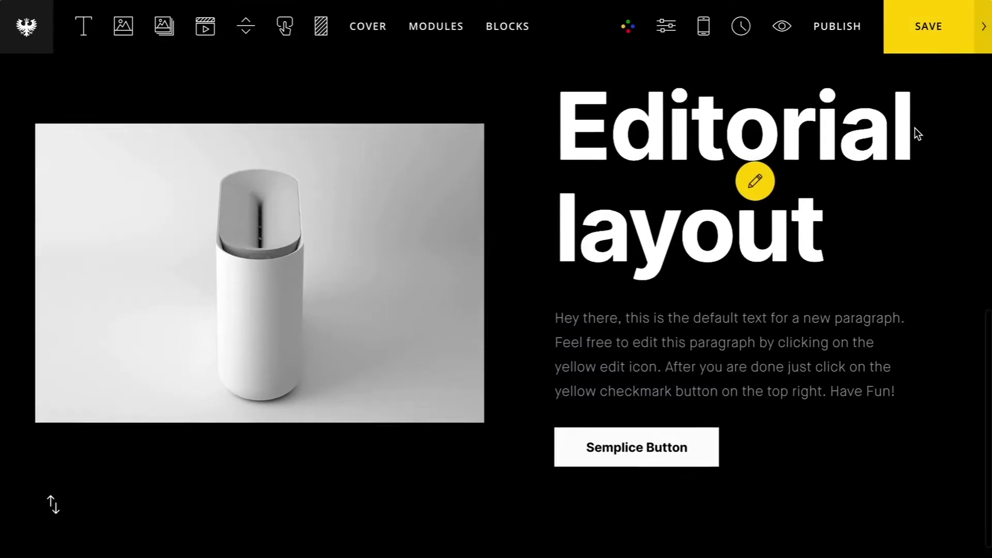
scroll(915, 134, up, 2)
scroll(915, 128, down, 4)
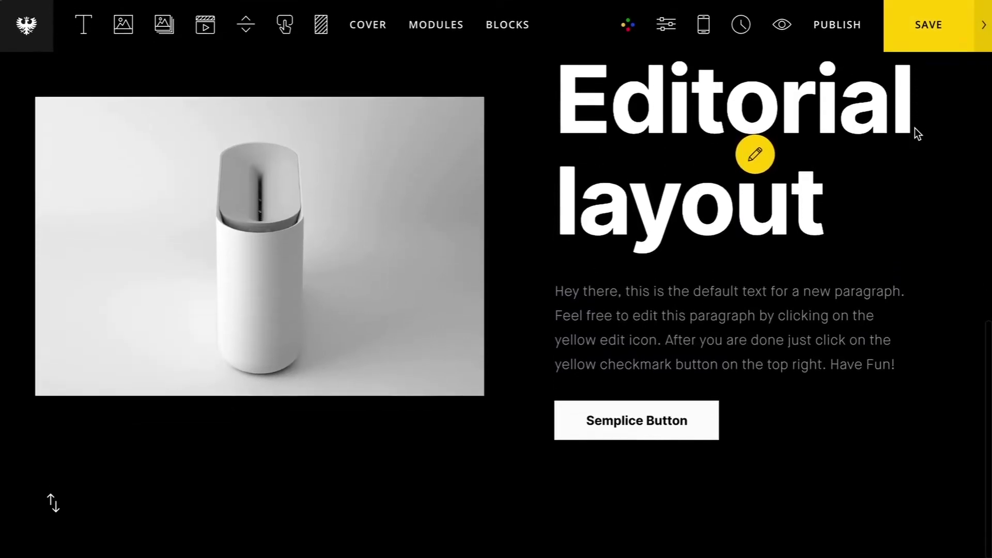
Add the dark portrait Quotes block from the library below the editorial section.
click(498, 44)
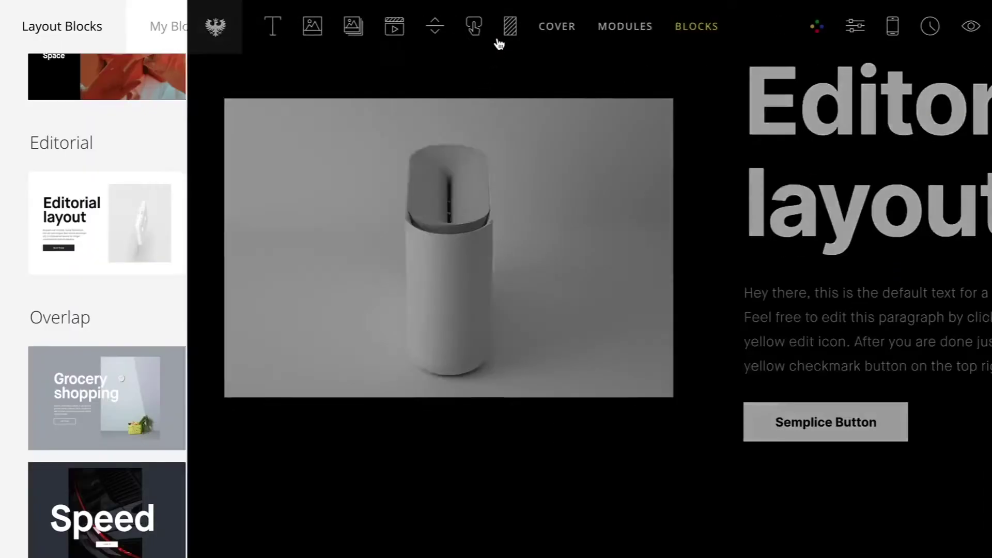
scroll(143, 336, down, 8)
scroll(143, 339, down, 2)
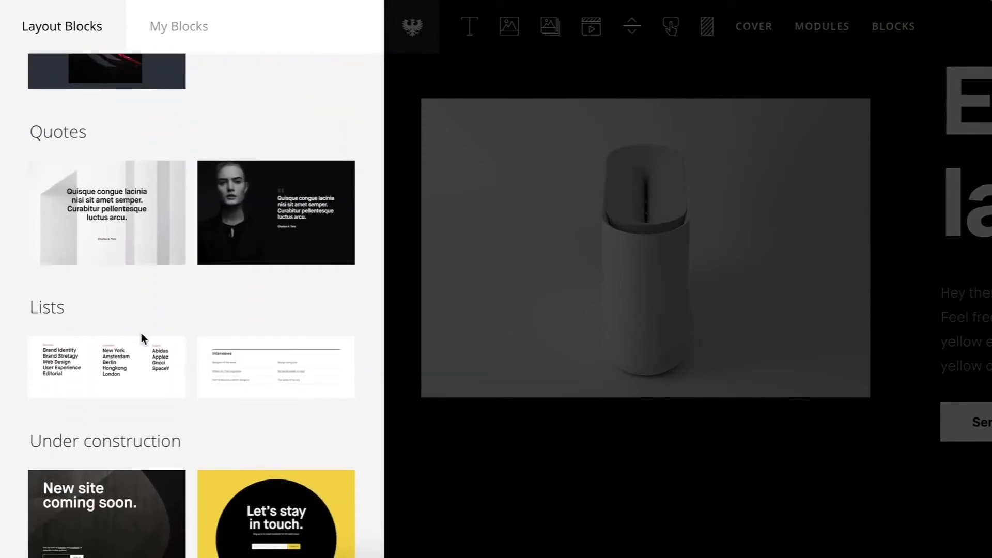
scroll(143, 337, down, 4)
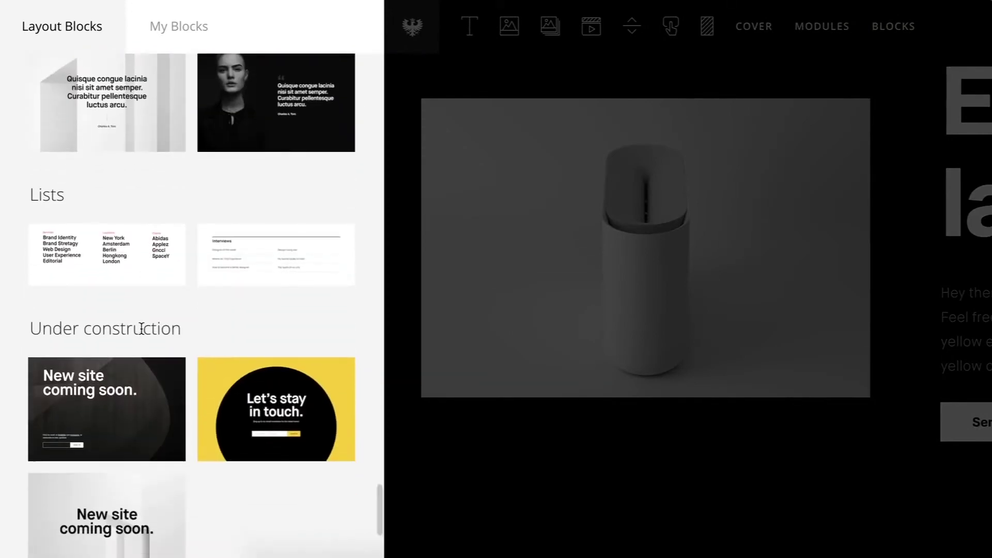
scroll(141, 328, down, 8)
scroll(170, 230, up, 15)
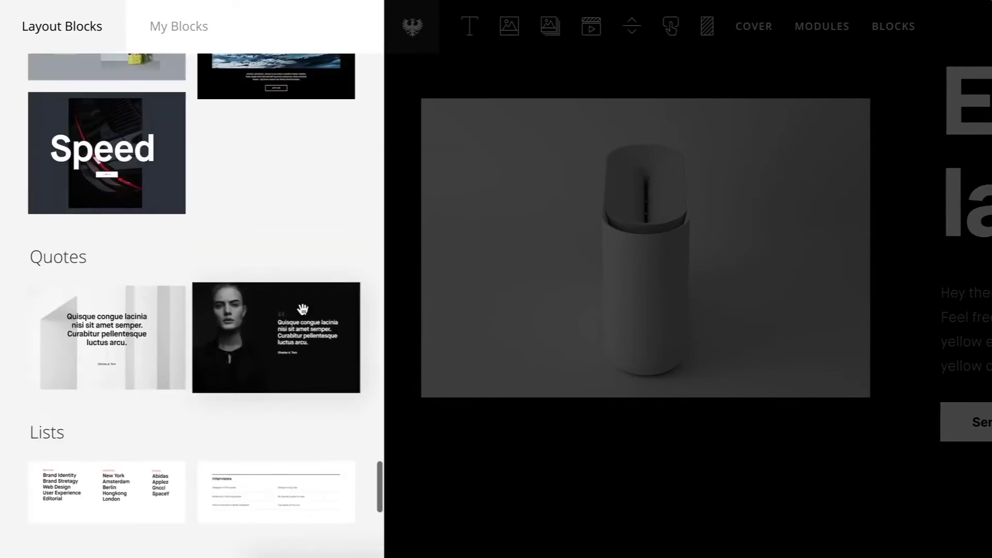
click(467, 428)
scroll(532, 516, down, 3)
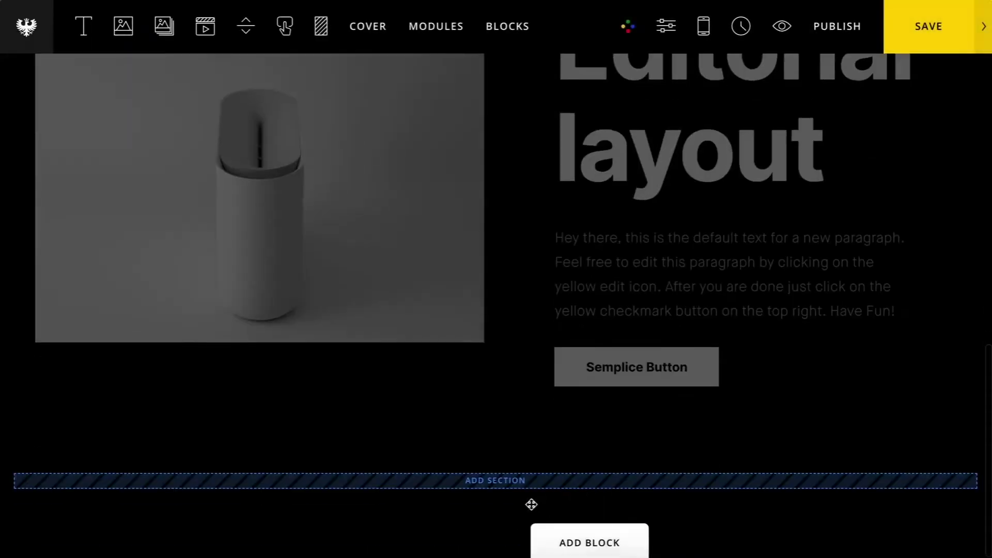
drag(530, 484, 531, 483)
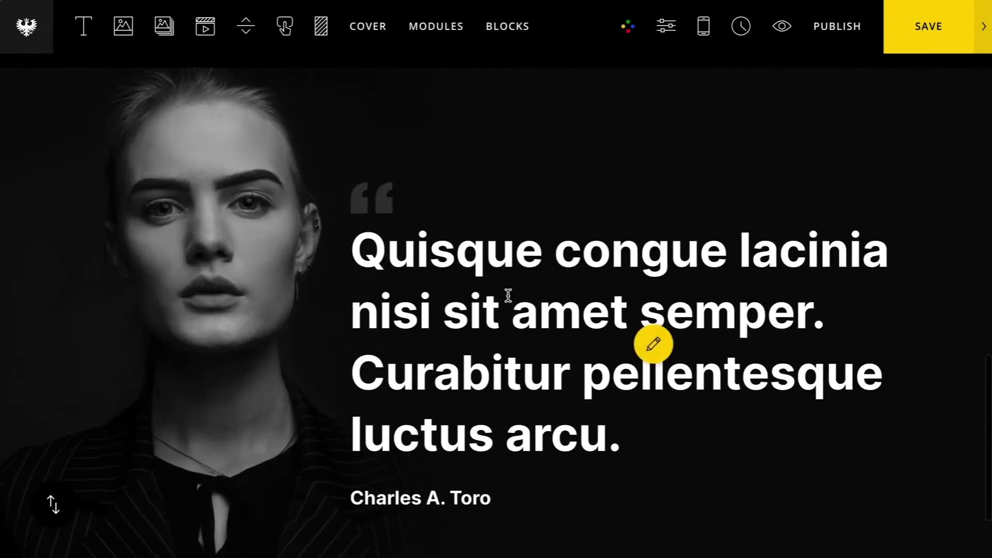
click(654, 344)
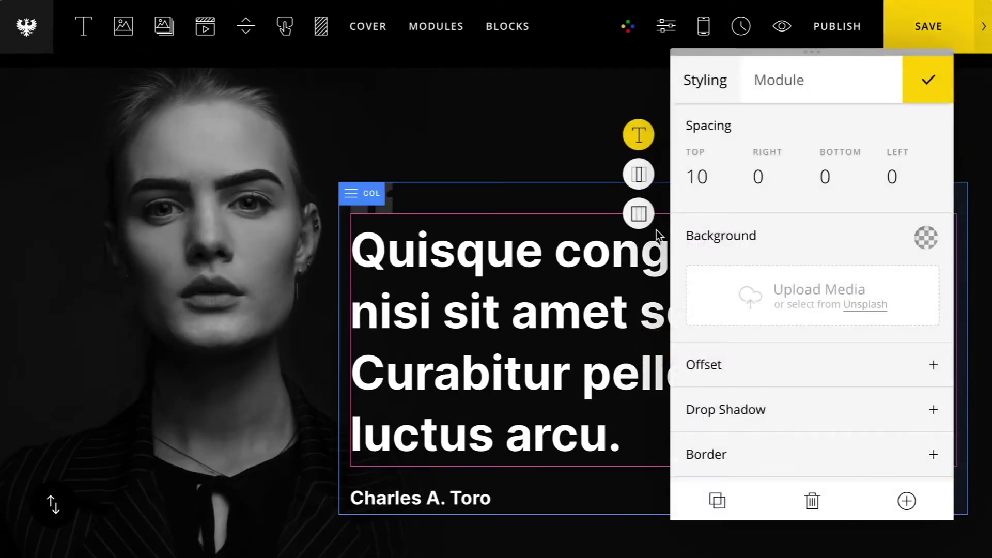
Replace the Quotes section's portrait background with the black watch photo.
click(642, 221)
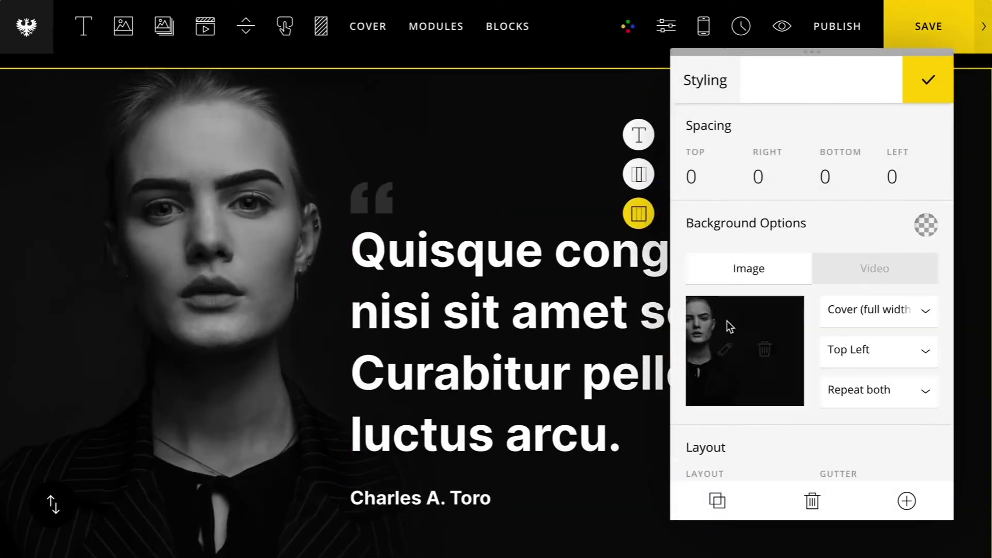
click(760, 349)
click(767, 338)
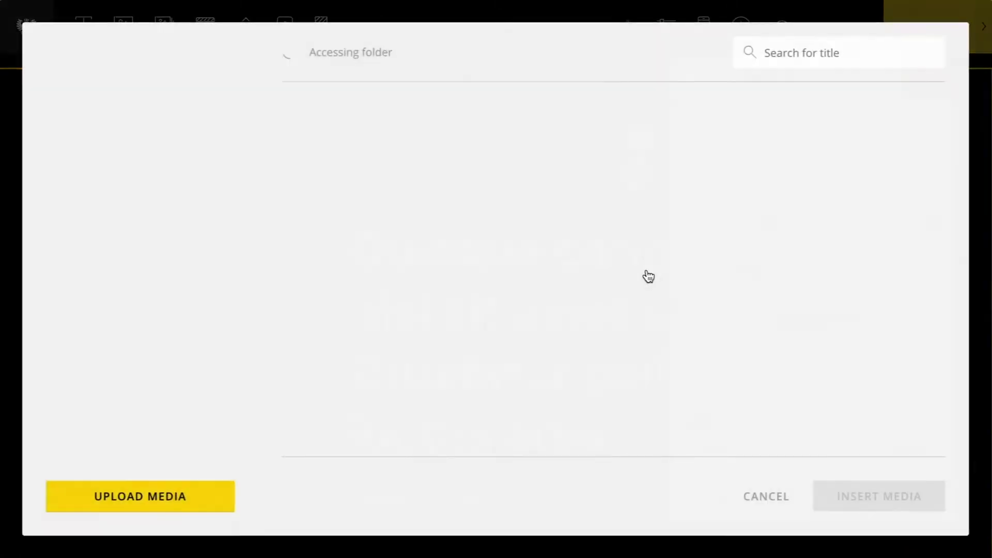
scroll(551, 229, down, 5)
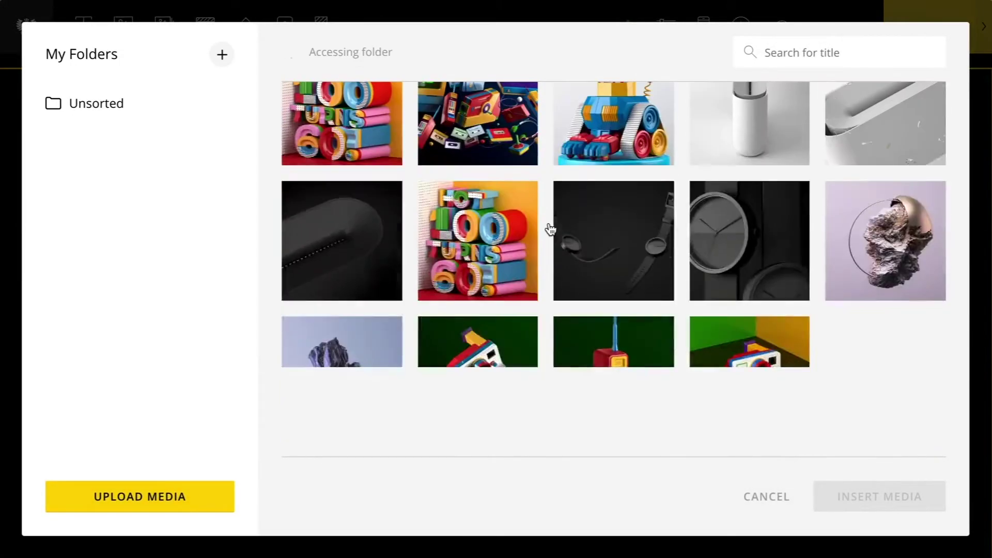
click(754, 199)
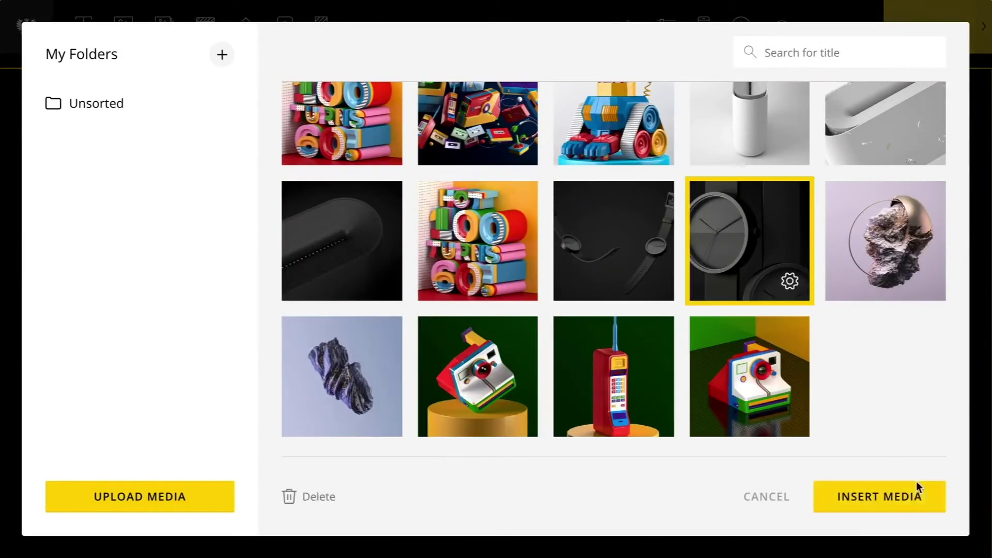
click(902, 498)
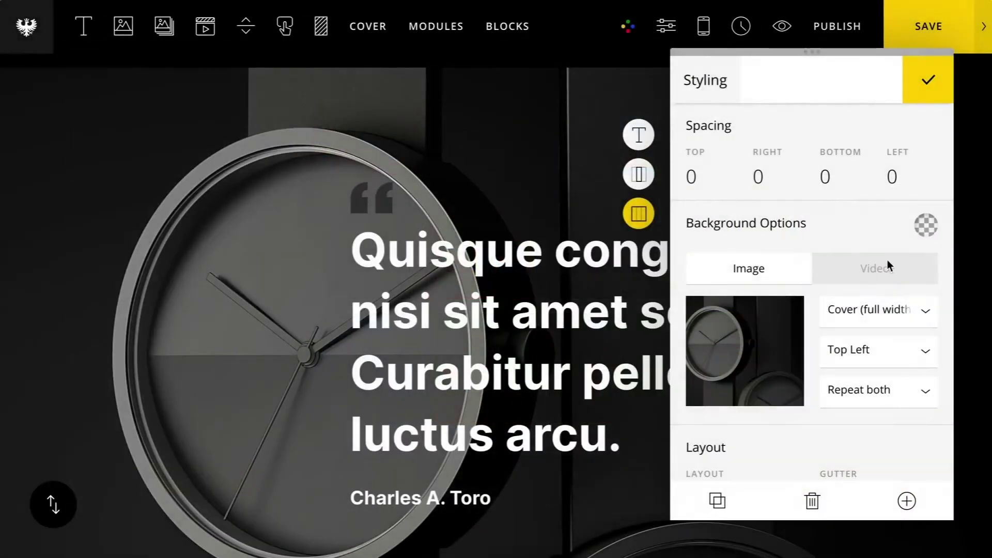
click(927, 82)
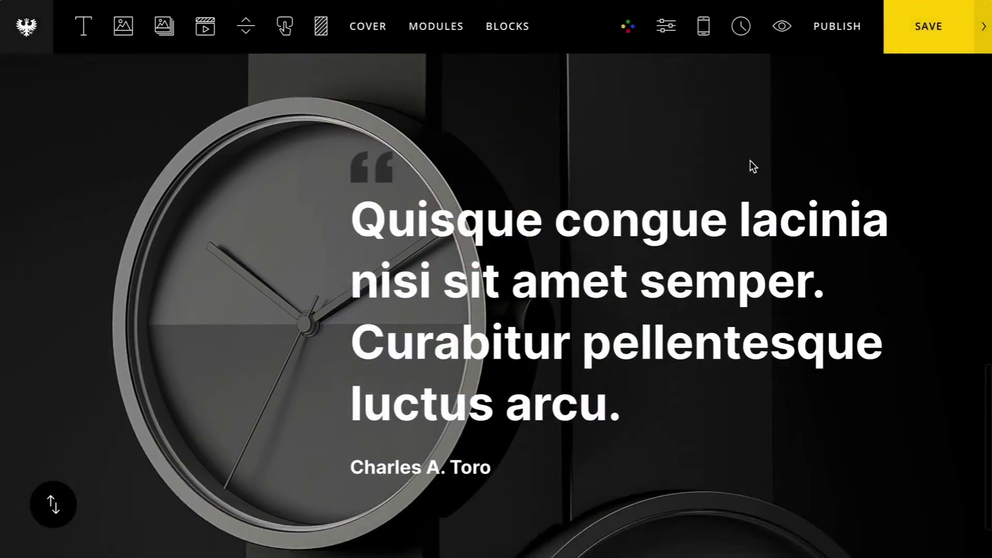
scroll(749, 162, down, 3)
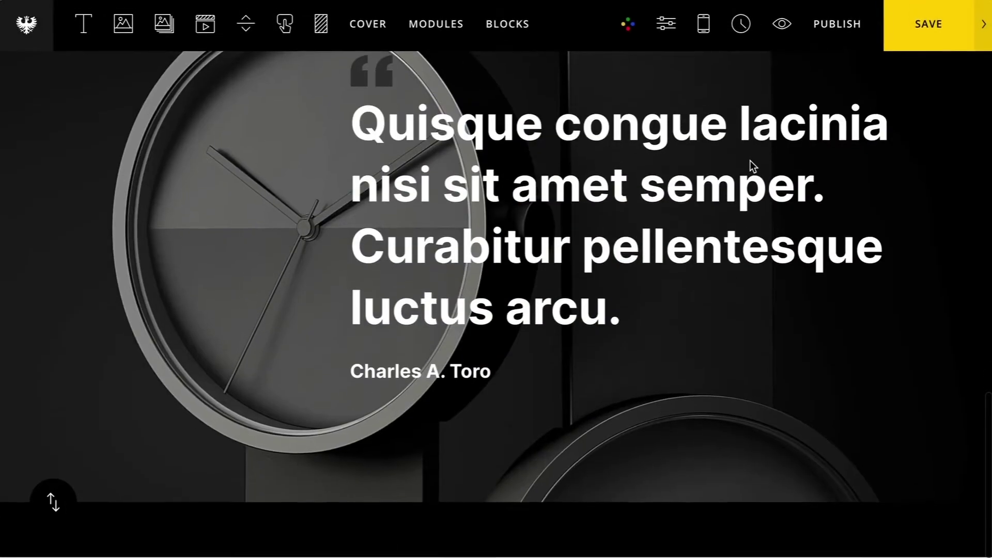
Add the dark 'Get in touch!' contact footer below the quote section and save the page.
click(508, 21)
scroll(177, 345, down, 6)
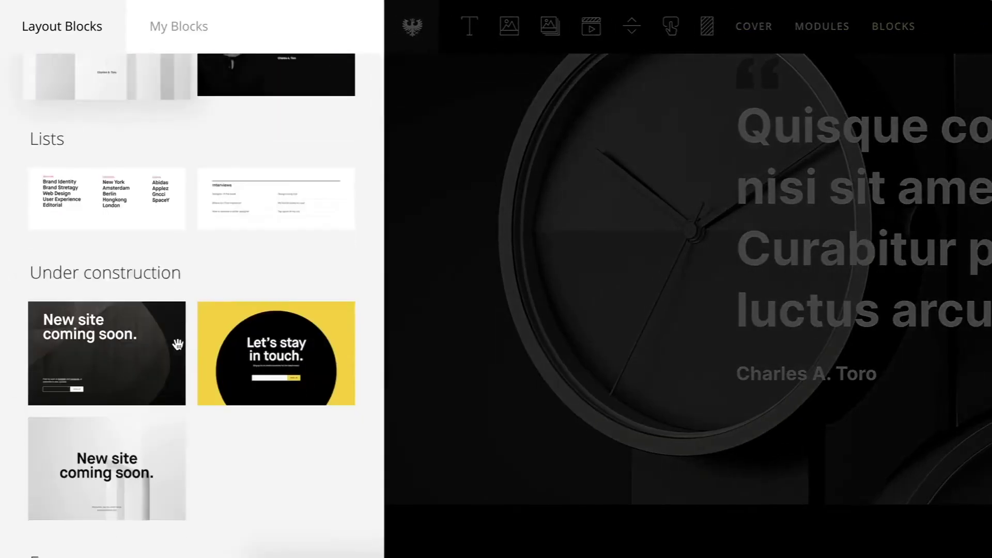
scroll(177, 344, down, 2)
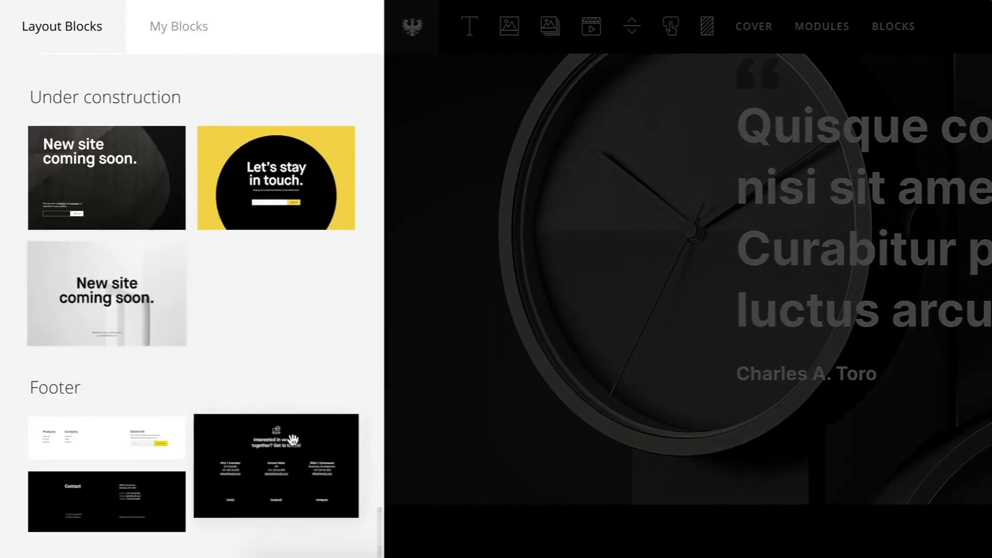
drag(265, 456, 383, 477)
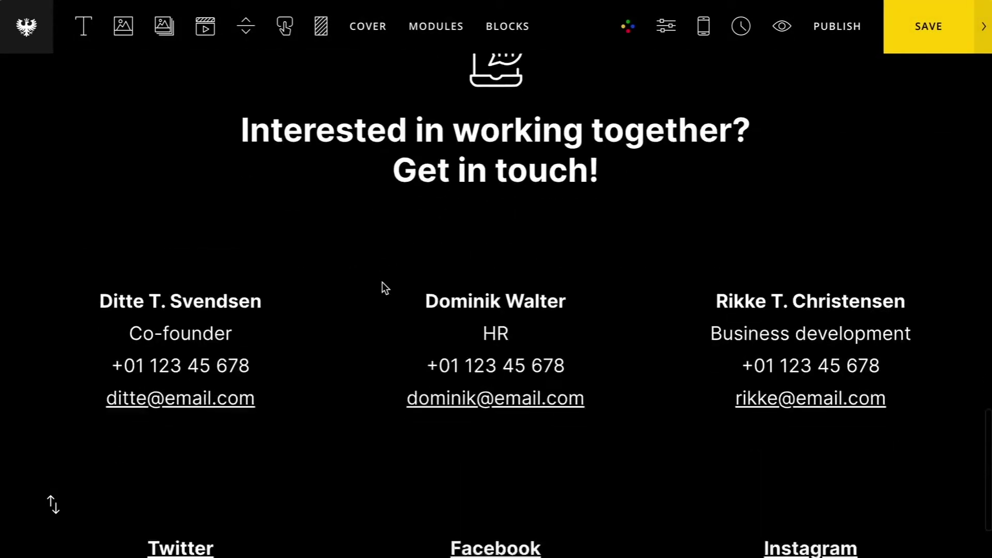
scroll(382, 282, up, 8)
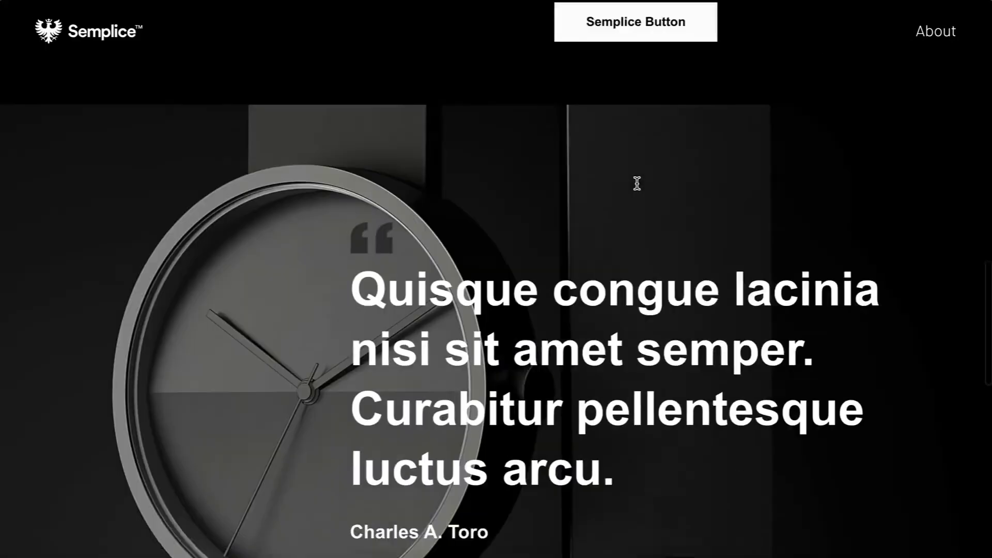
Scroll the page preview down to the watch quote section and contact footer.
scroll(636, 183, down, 4)
scroll(637, 183, down, 10)
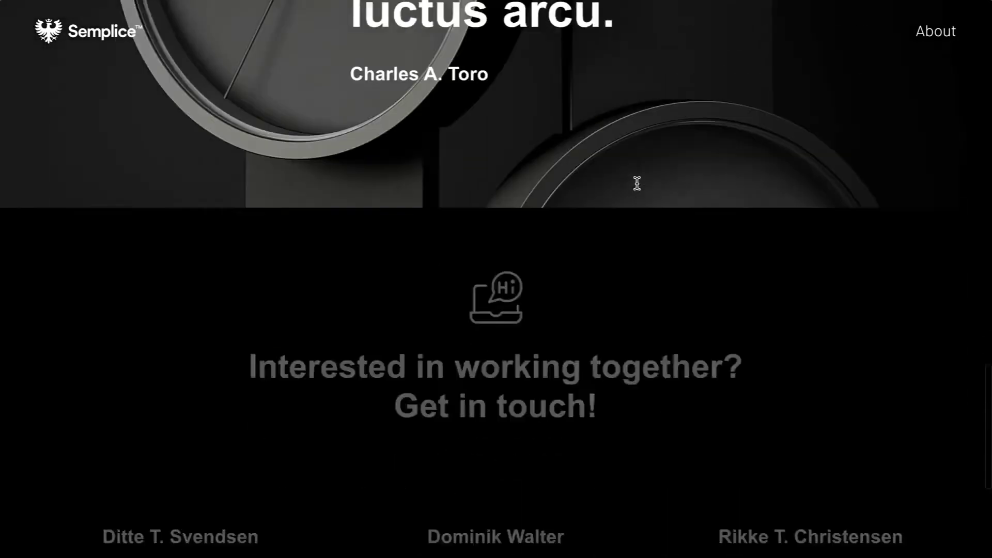
scroll(637, 183, down, 2)
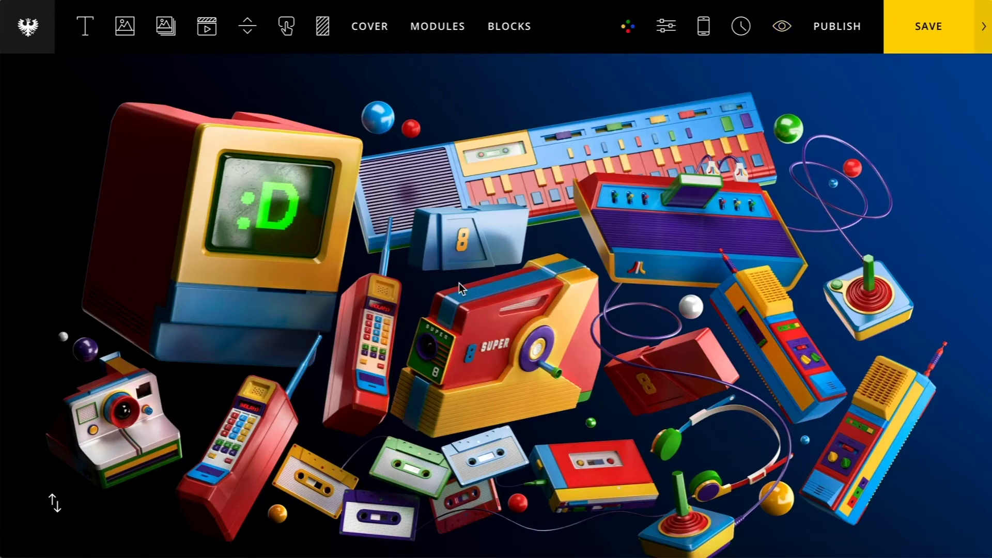
scroll(459, 284, down, 5)
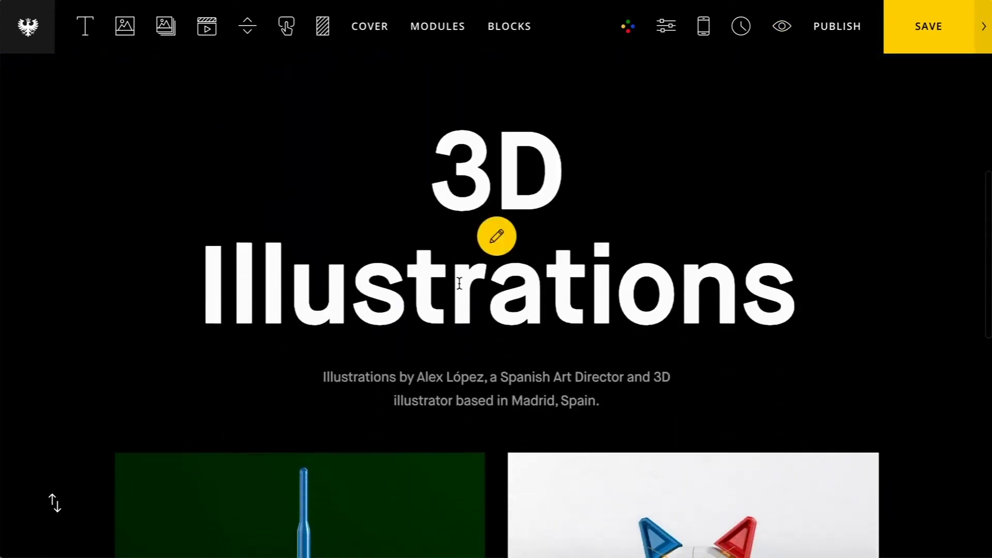
scroll(459, 283, down, 8)
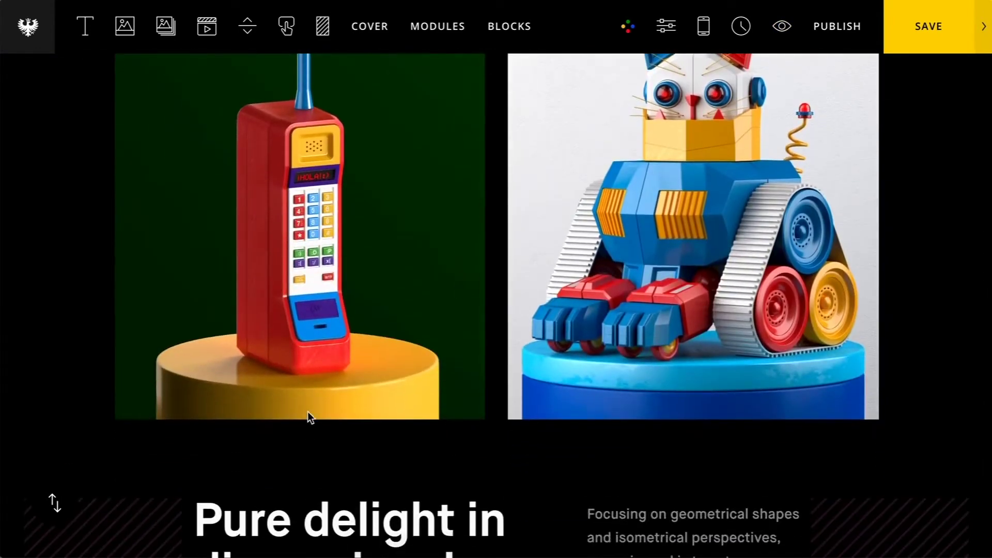
scroll(308, 411, down, 4)
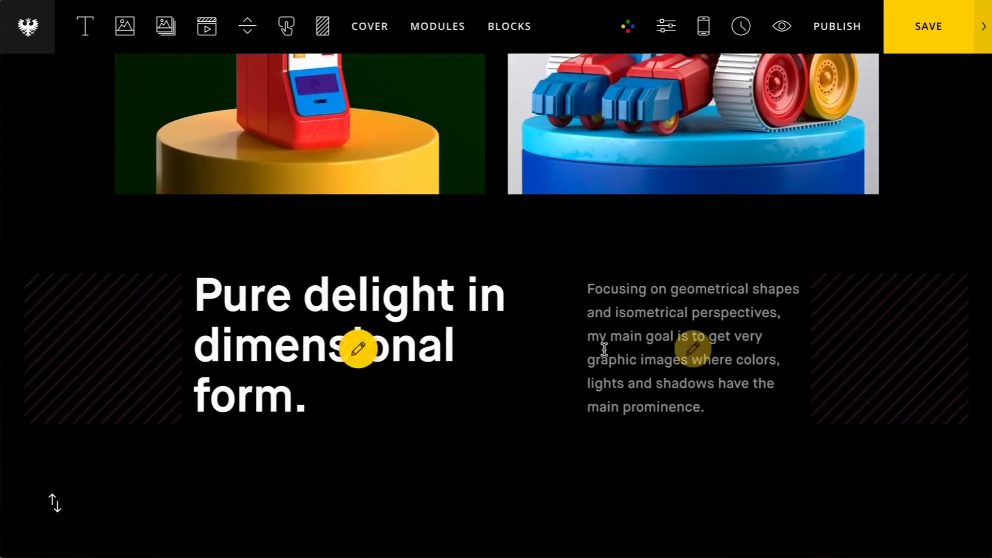
click(604, 294)
Save the 'Pure delight in dimensional form.' section as a Normal block named 'Custom Text Layout'.
click(641, 215)
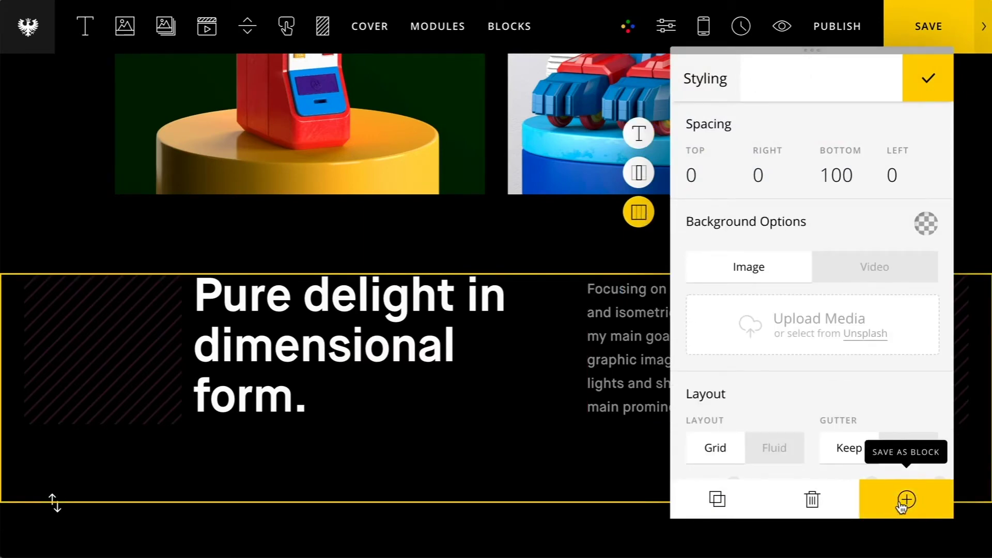
click(640, 178)
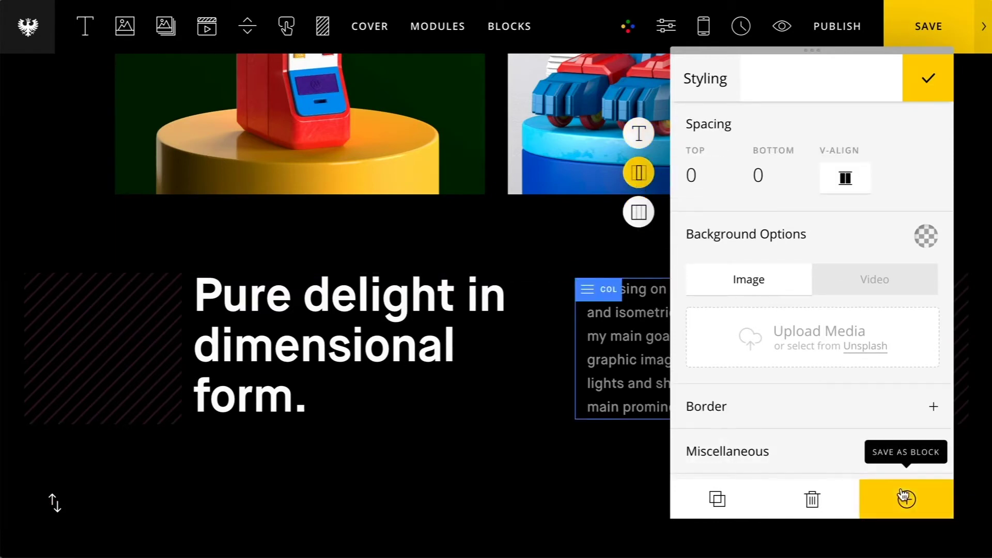
click(640, 212)
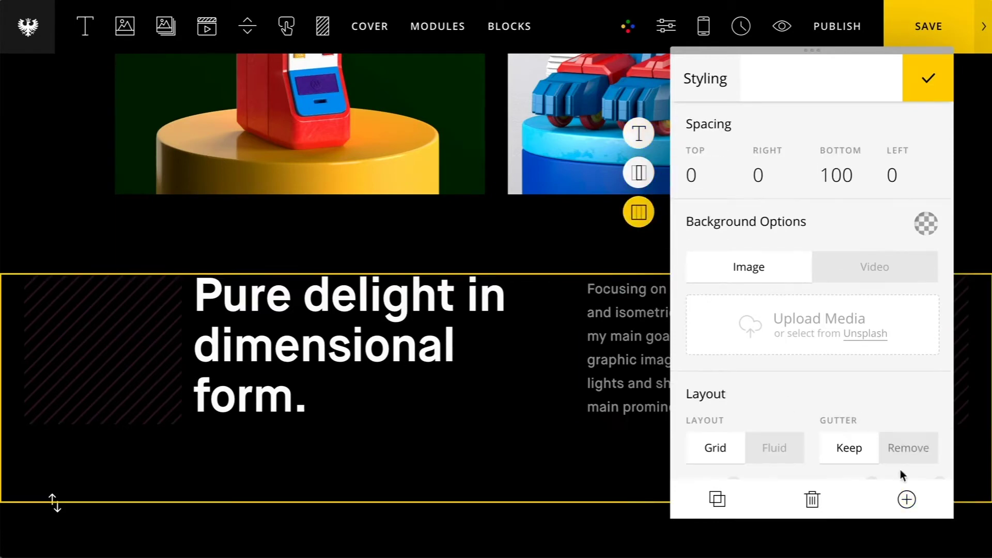
click(908, 491)
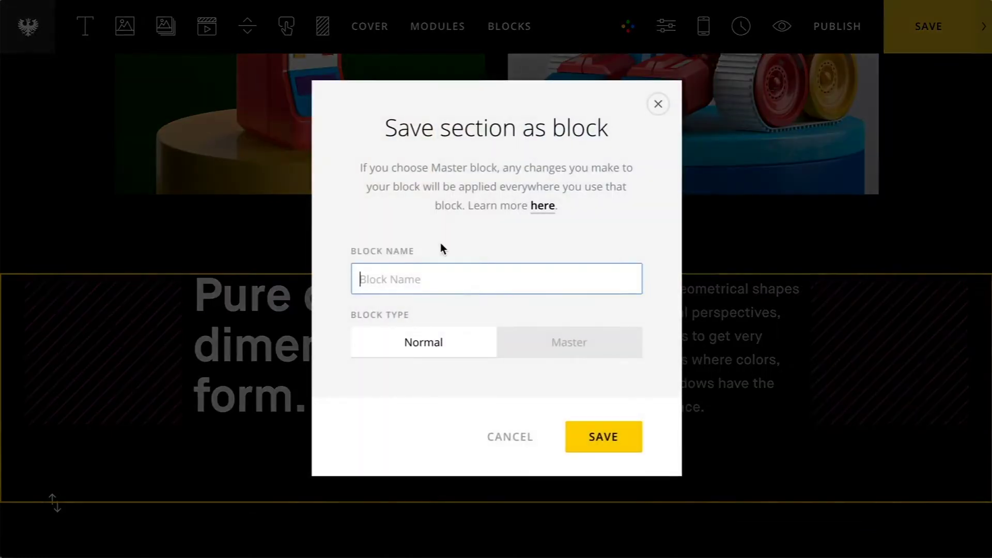
text(Custom Text Layout)
click(603, 438)
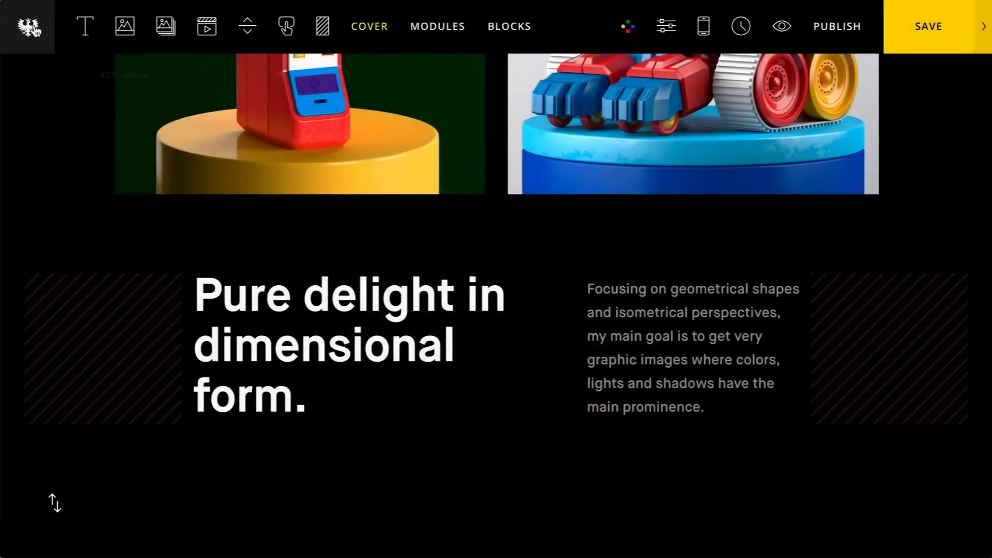
Open the Blocks Example page from Pages & Projects and scroll down past the My work images.
click(21, 26)
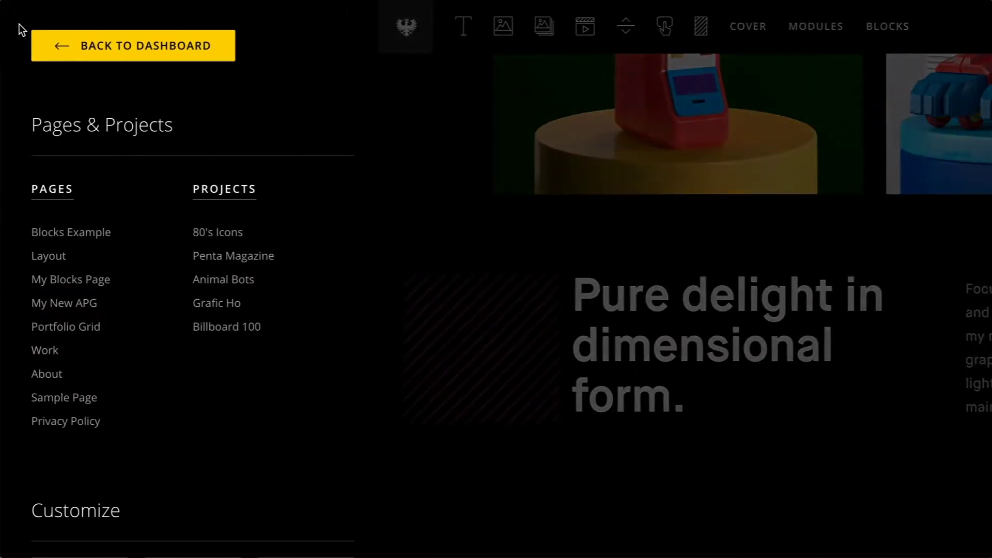
click(56, 239)
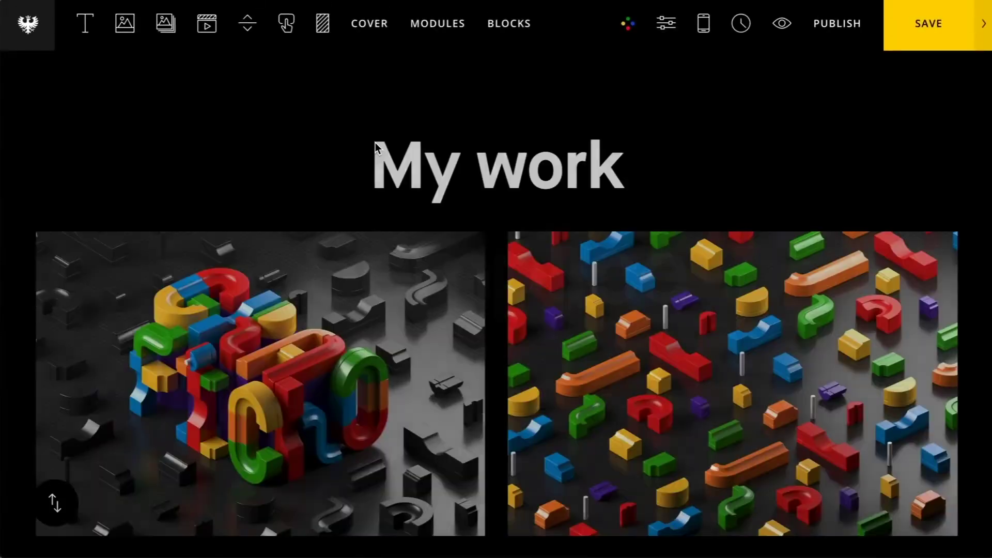
scroll(376, 144, down, 2)
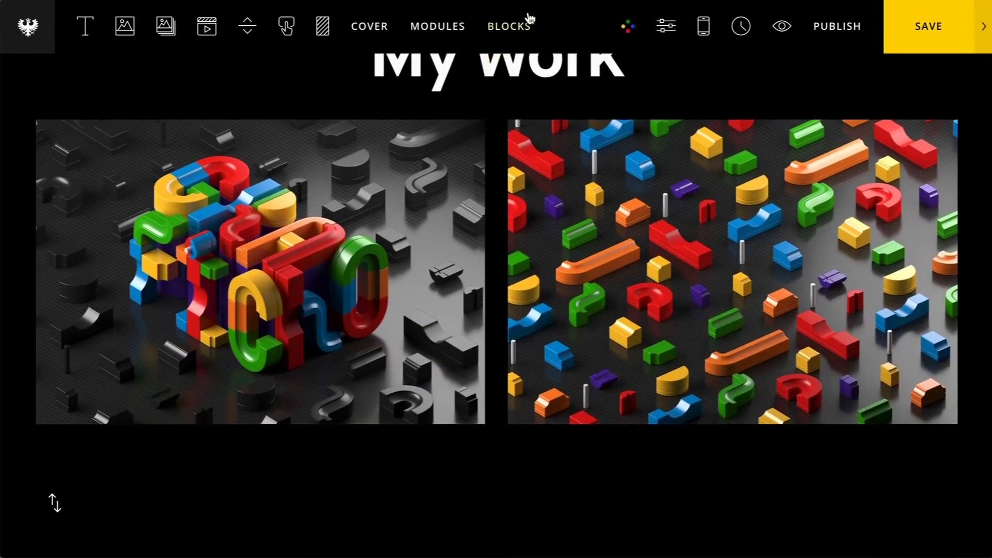
Insert the Custom Text Layout block from My Blocks below the images.
click(509, 26)
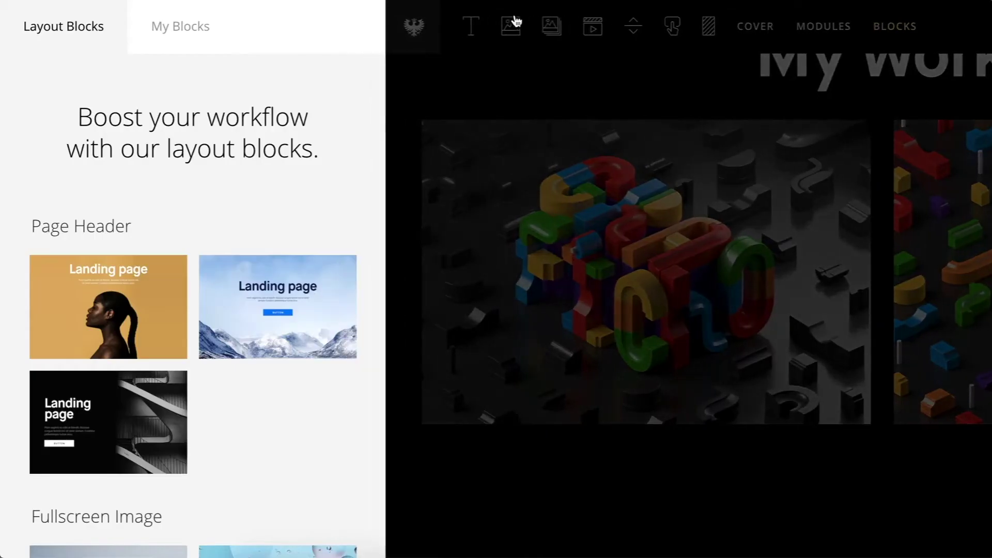
click(184, 32)
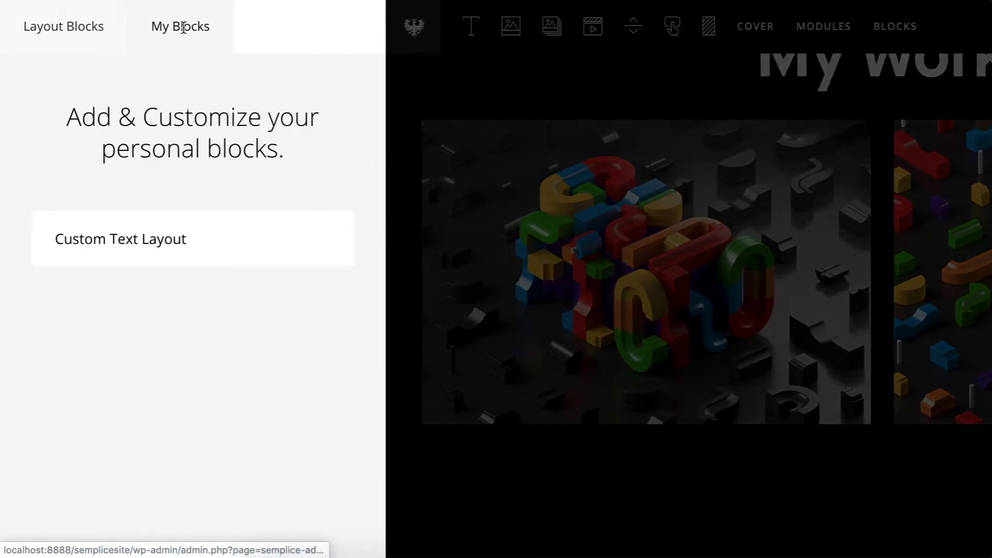
click(183, 240)
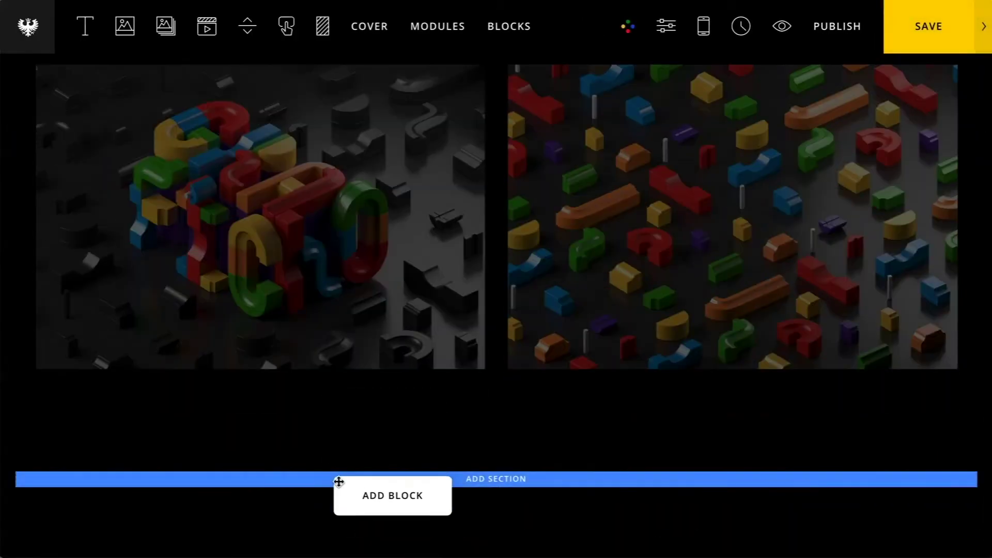
scroll(339, 476, up, 2)
scroll(337, 196, down, 5)
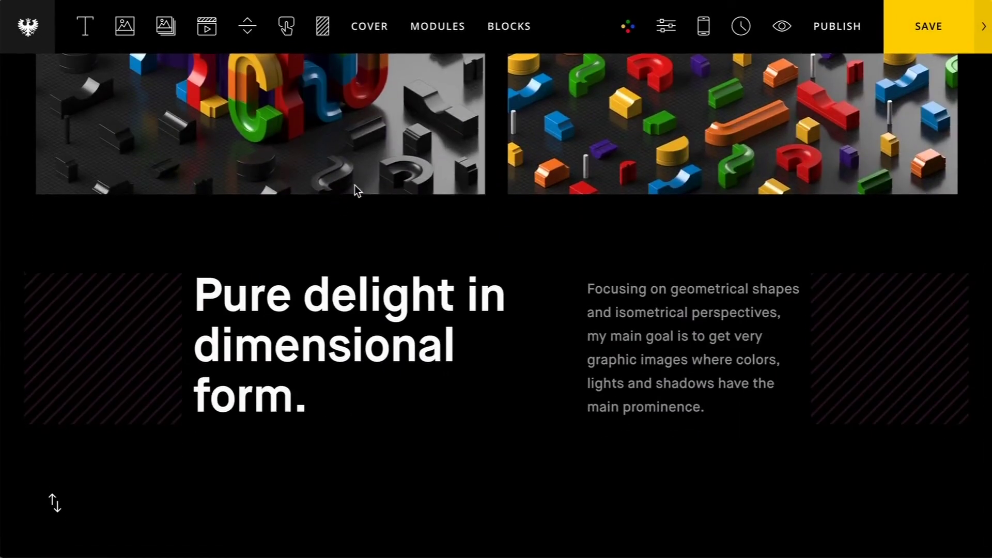
Add a second Custom Text Layout block and check both copies on the page.
click(516, 26)
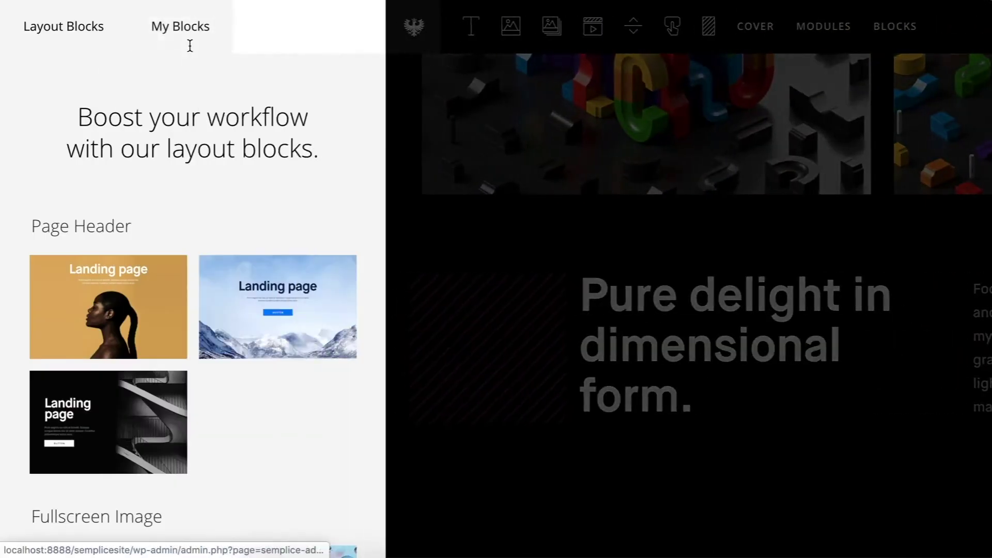
click(186, 32)
click(190, 239)
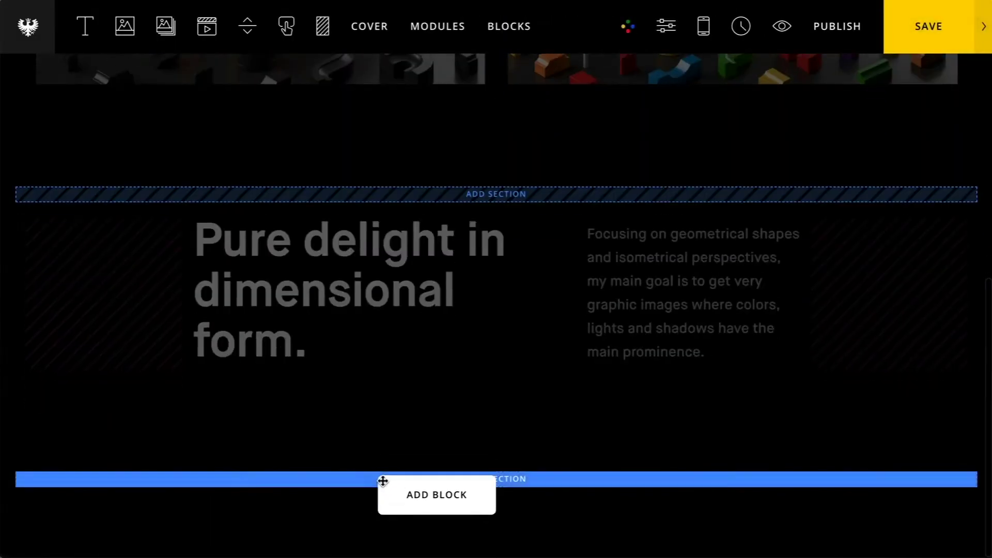
scroll(383, 413, up, 2)
scroll(386, 343, down, 5)
scroll(386, 345, up, 11)
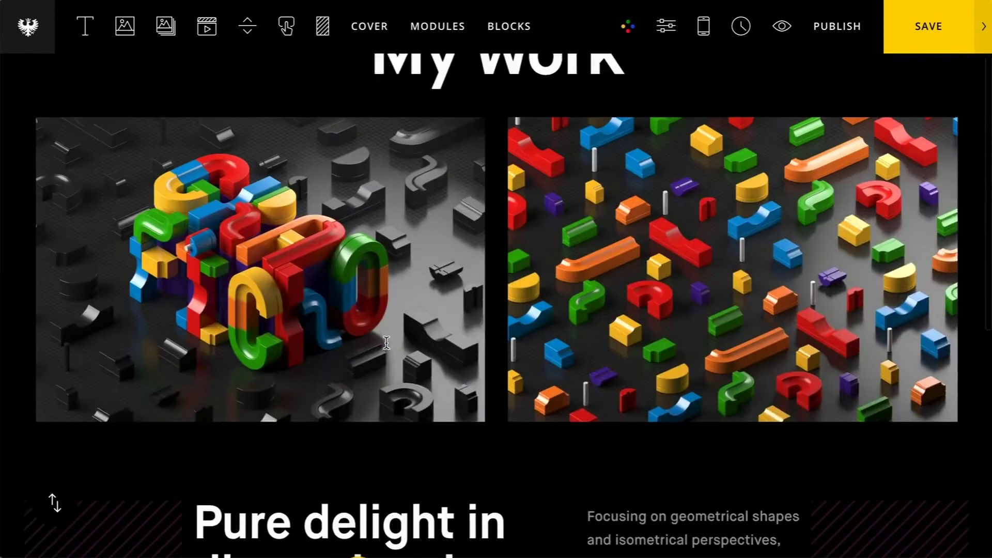
scroll(386, 342, down, 8)
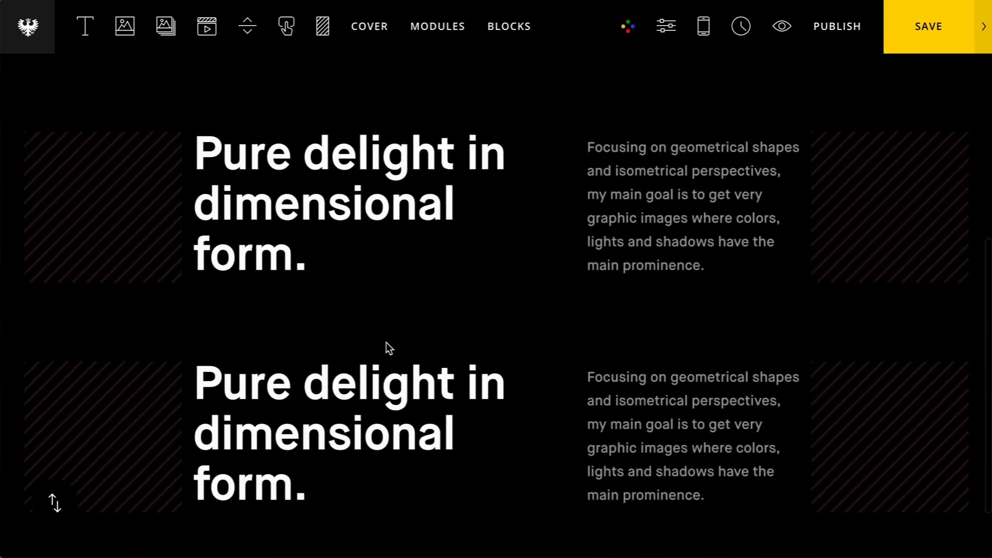
mouse_move(786, 207)
scroll(713, 171, down, 2)
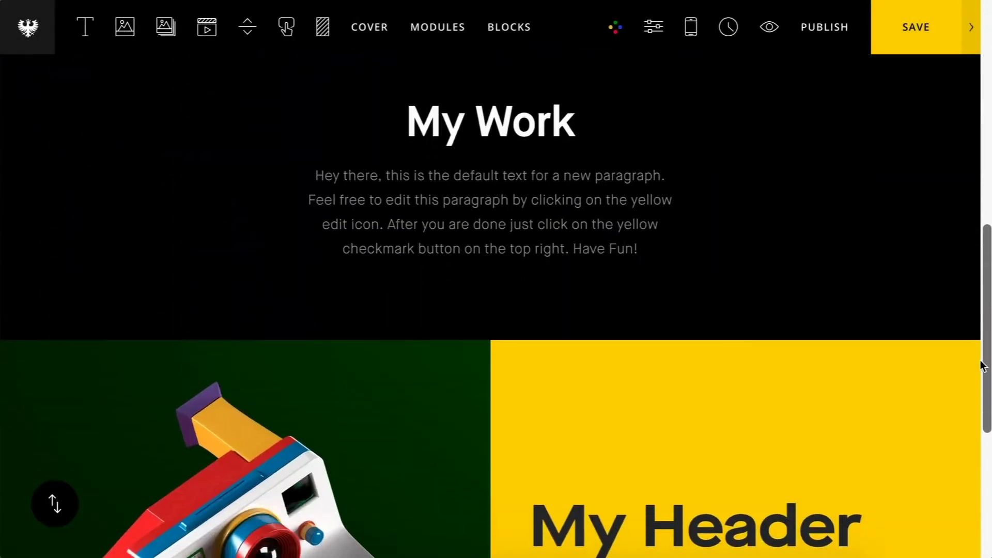
Open the My Header section's styling settings, showing zero spacing and a Fluid layout.
drag(983, 365, 955, 463)
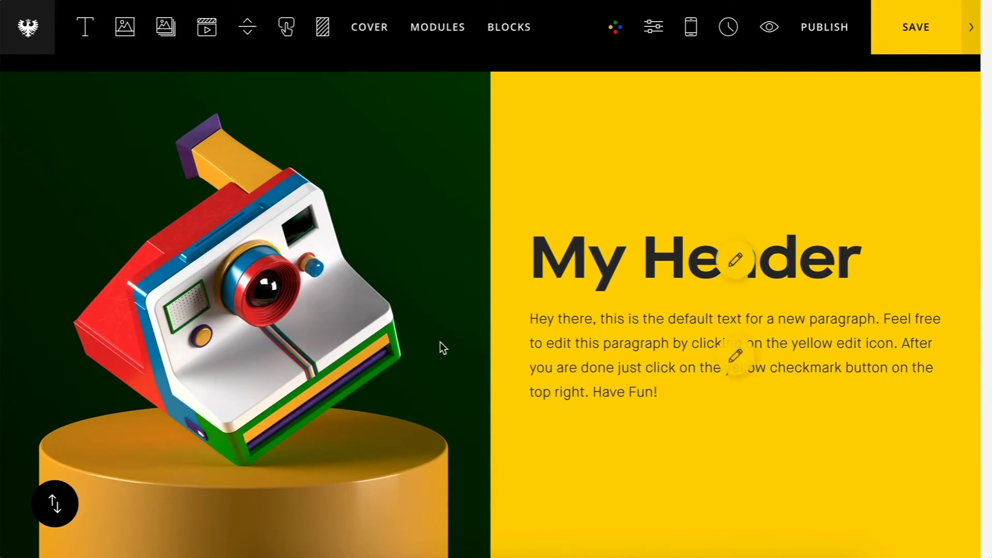
mouse_move(674, 264)
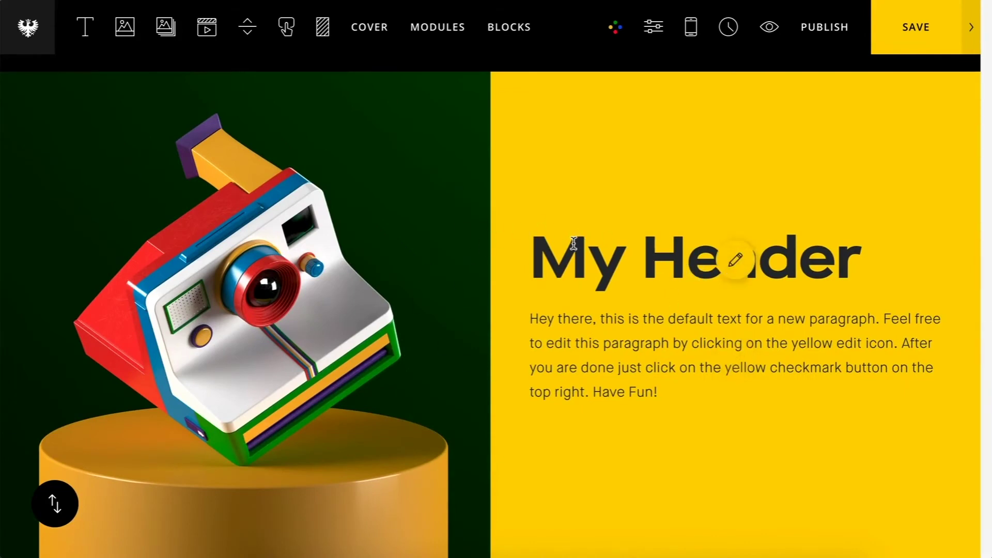
click(632, 241)
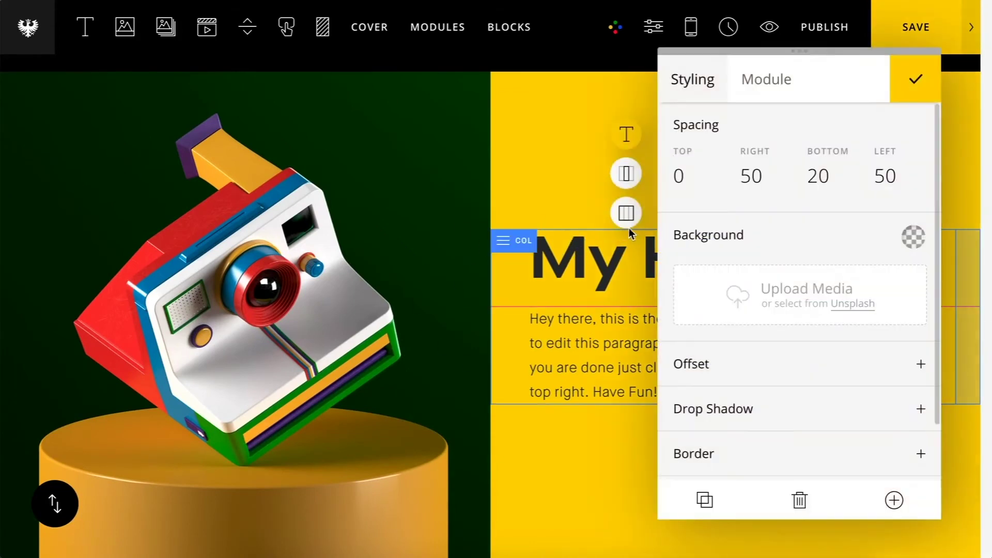
click(632, 218)
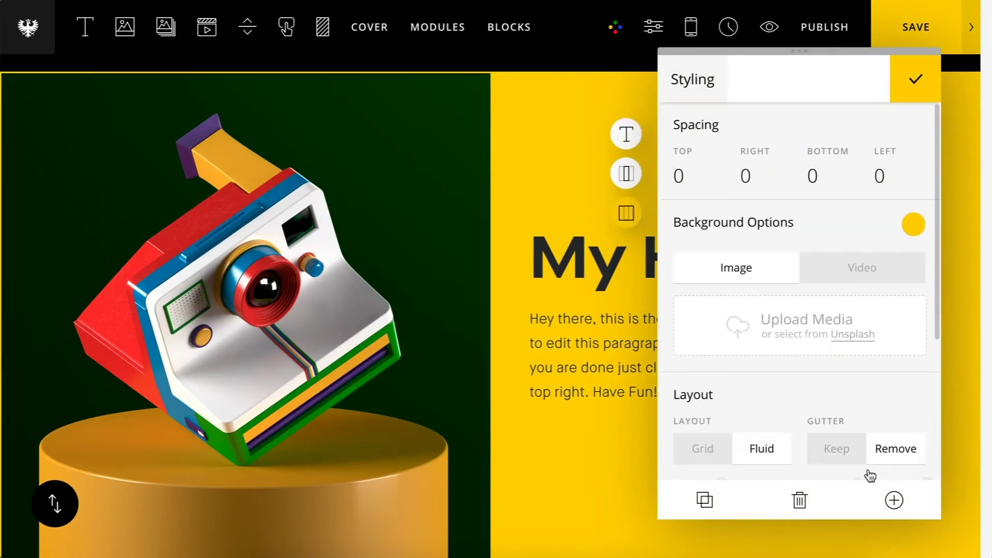
Save the My Header section as a Master block named 'My New Master Block'.
click(904, 499)
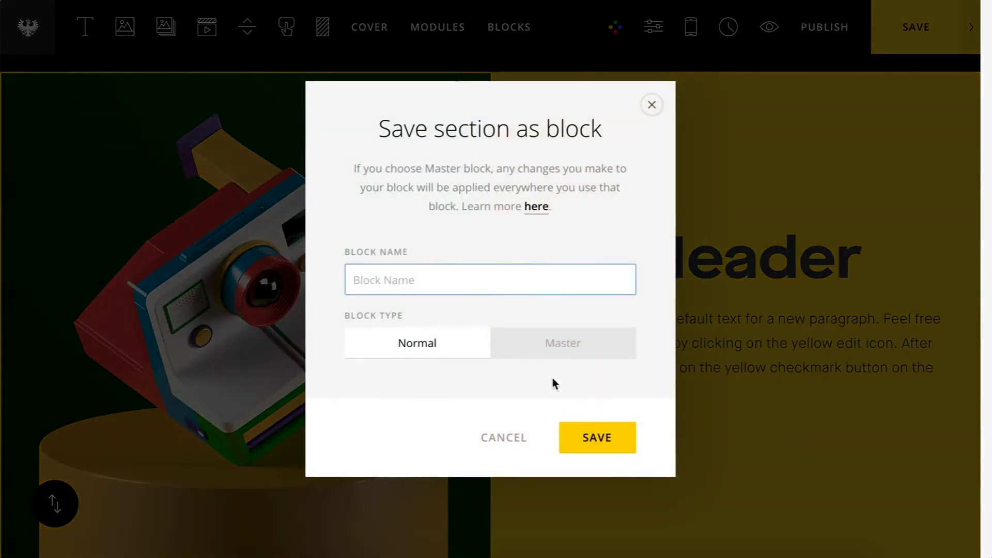
click(561, 357)
click(505, 282)
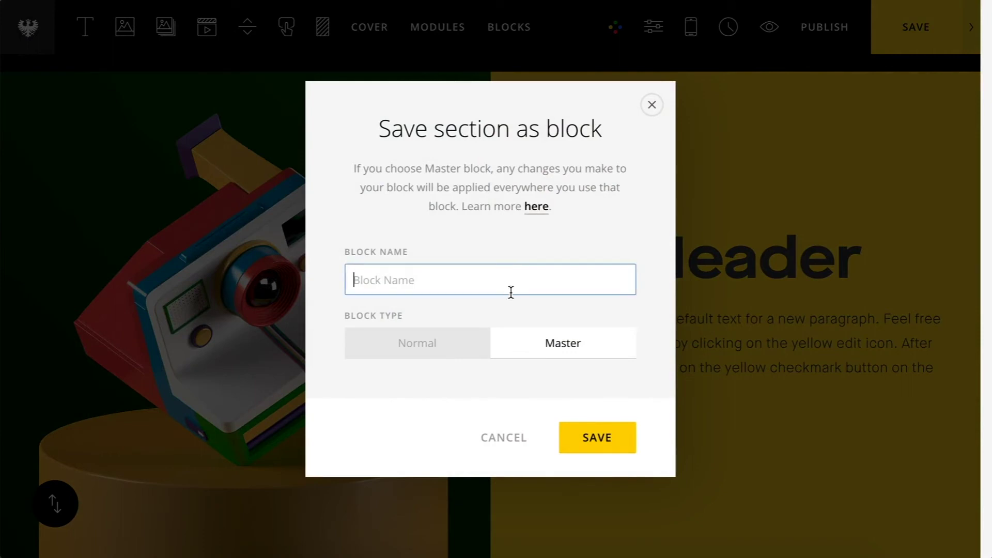
text(My New Ma)
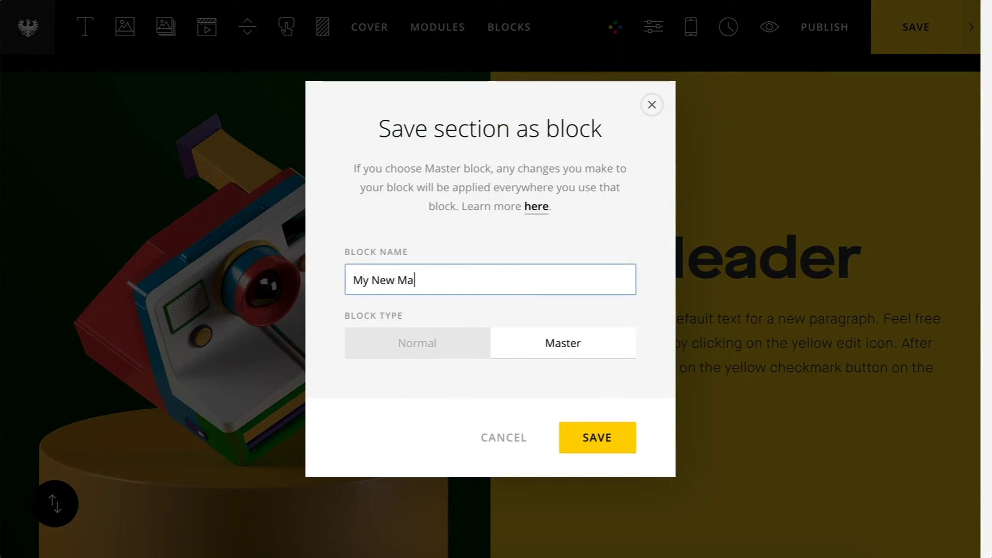
text(ster Bl)
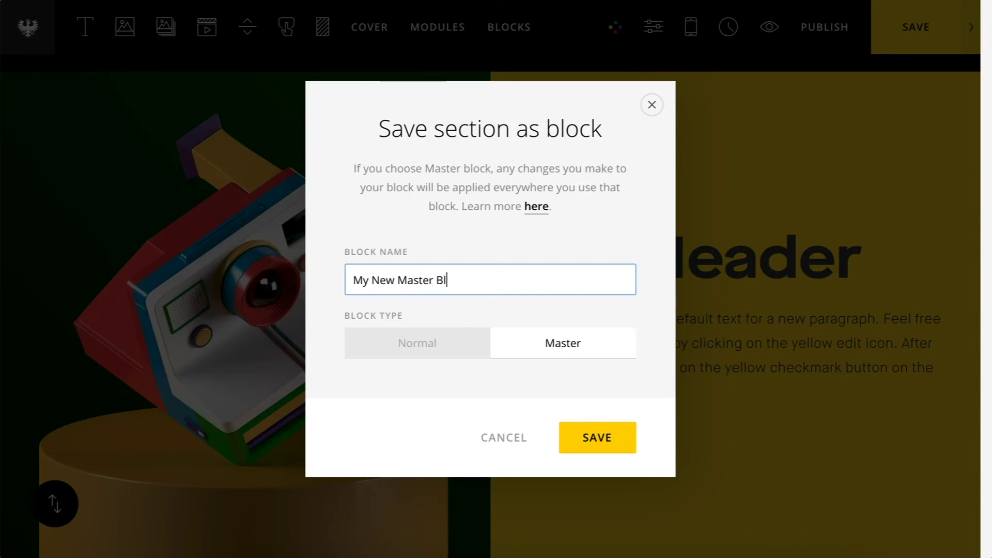
text(ock)
click(602, 439)
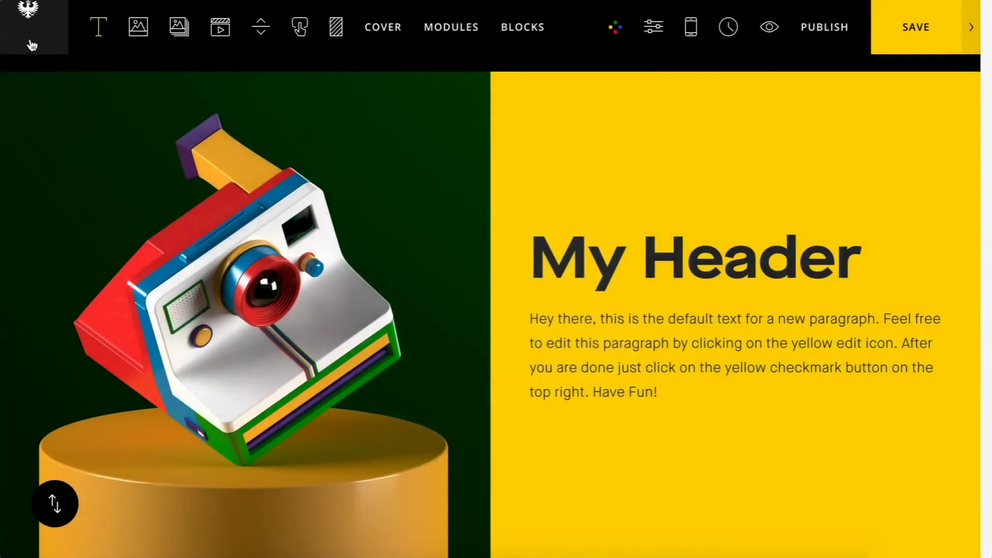
Save and exit to the dashboard, then add a new page titled 'Master Block Test'.
click(29, 30)
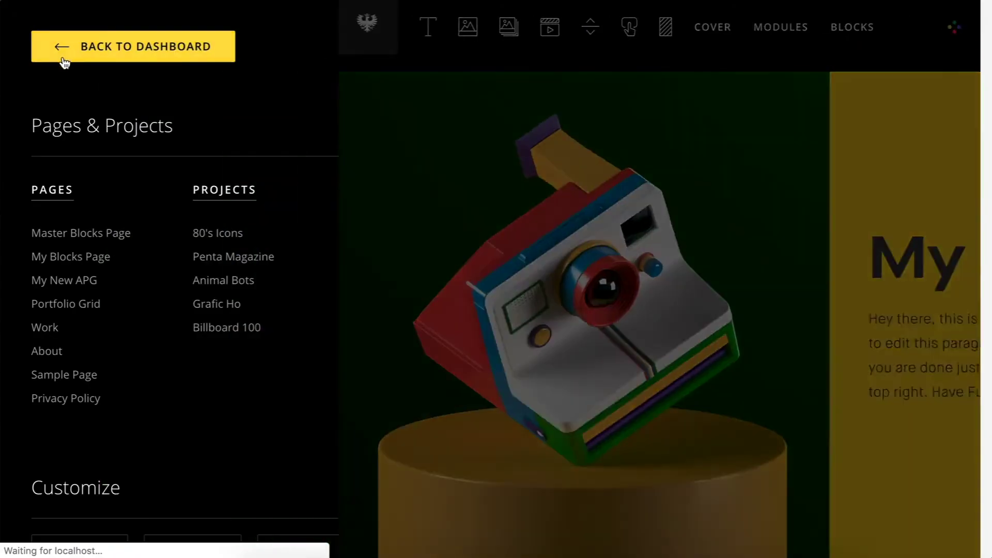
click(73, 56)
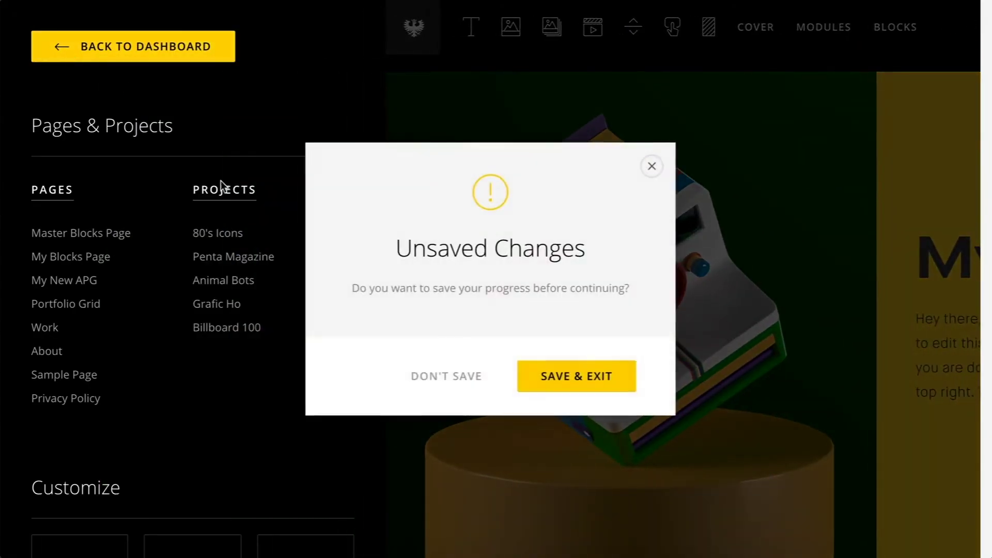
click(554, 385)
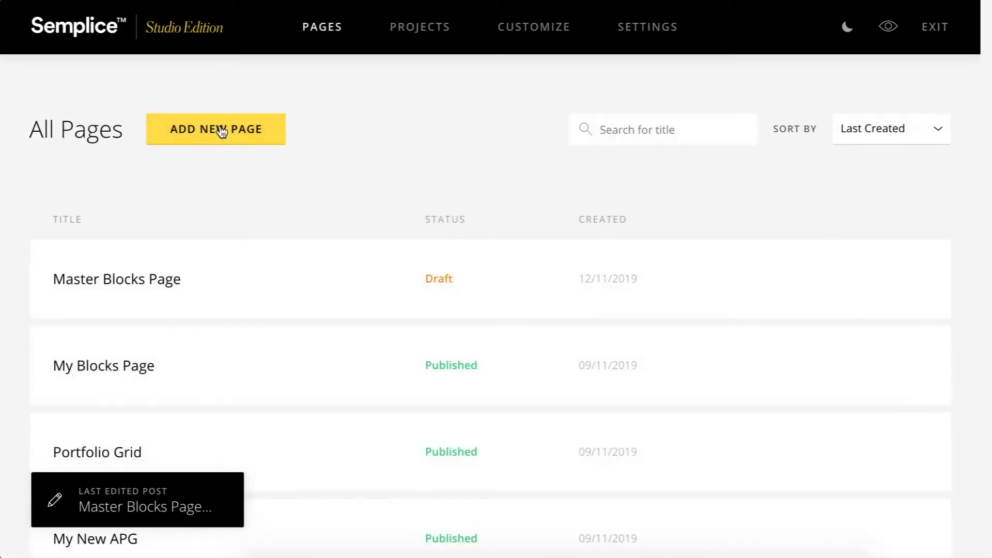
click(224, 130)
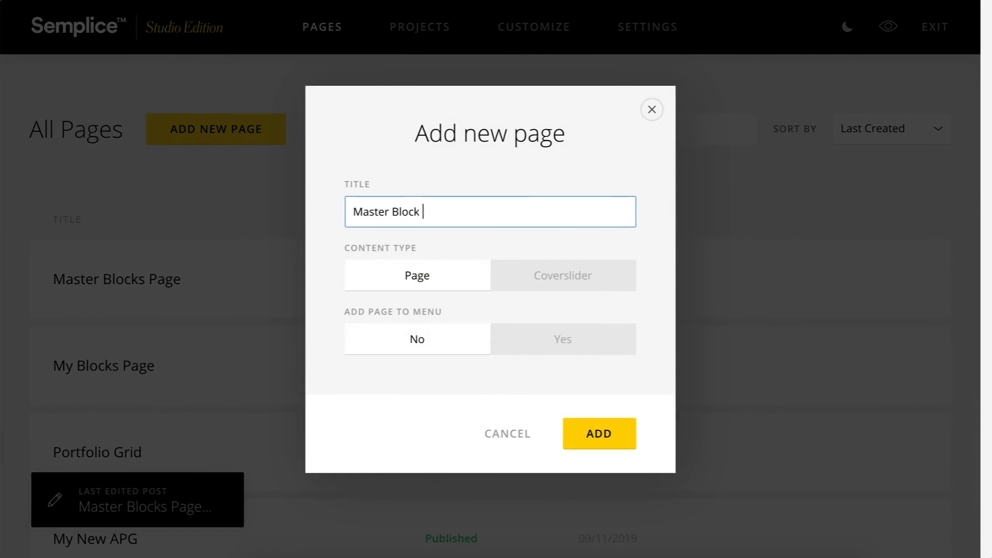
click(597, 432)
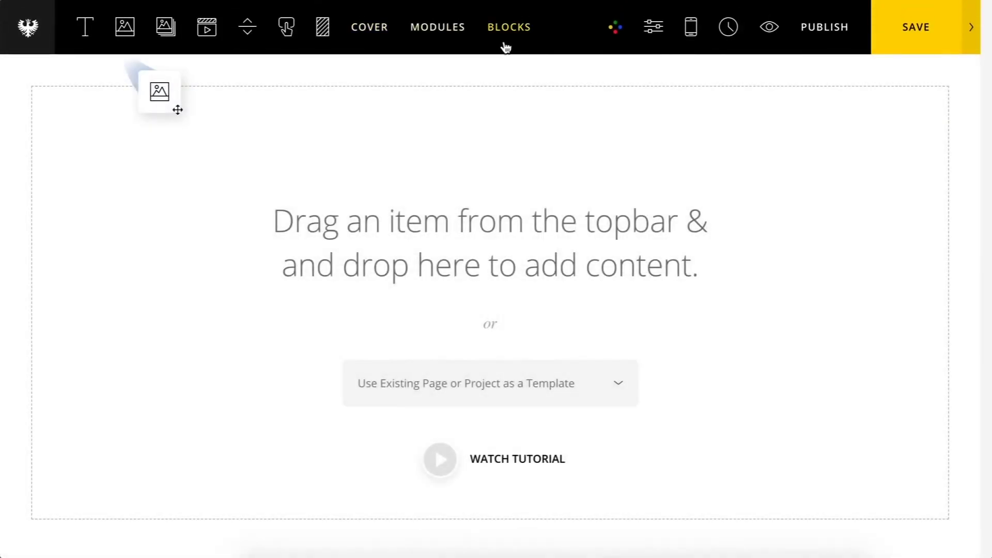
Place My New Master Block from My Blocks onto the empty page.
click(511, 26)
click(194, 36)
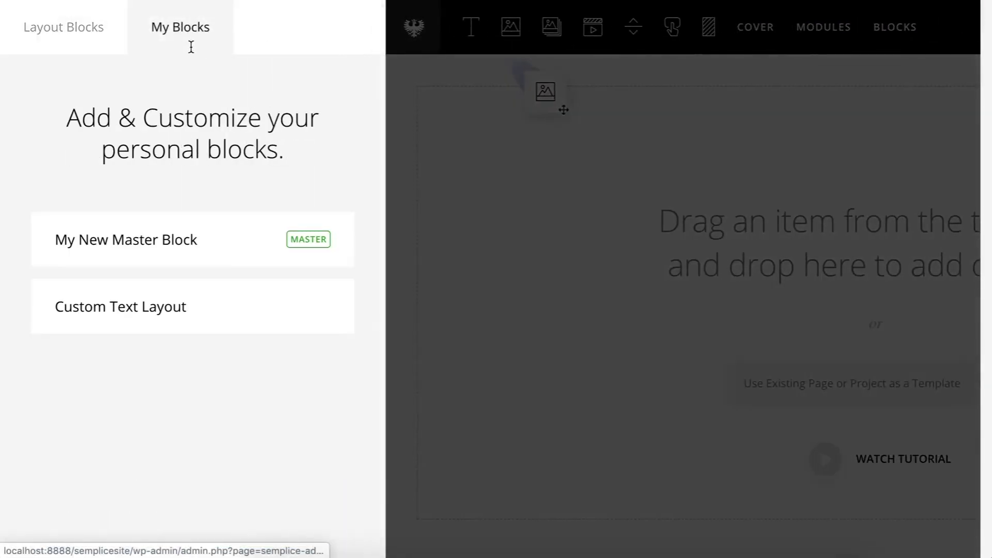
drag(155, 231, 536, 277)
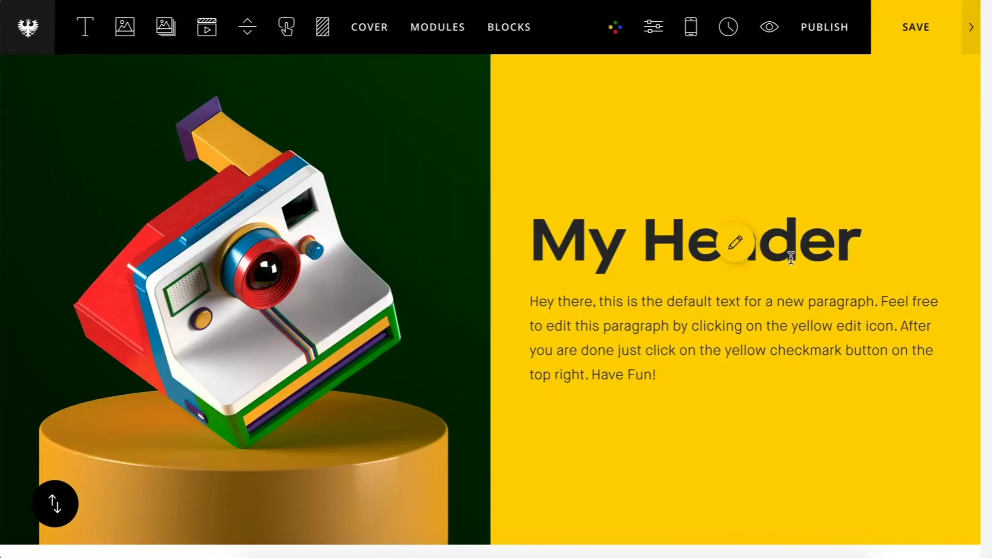
Edit the block's heading from 'My Header' to 'Header'.
click(737, 247)
drag(642, 240, 544, 241)
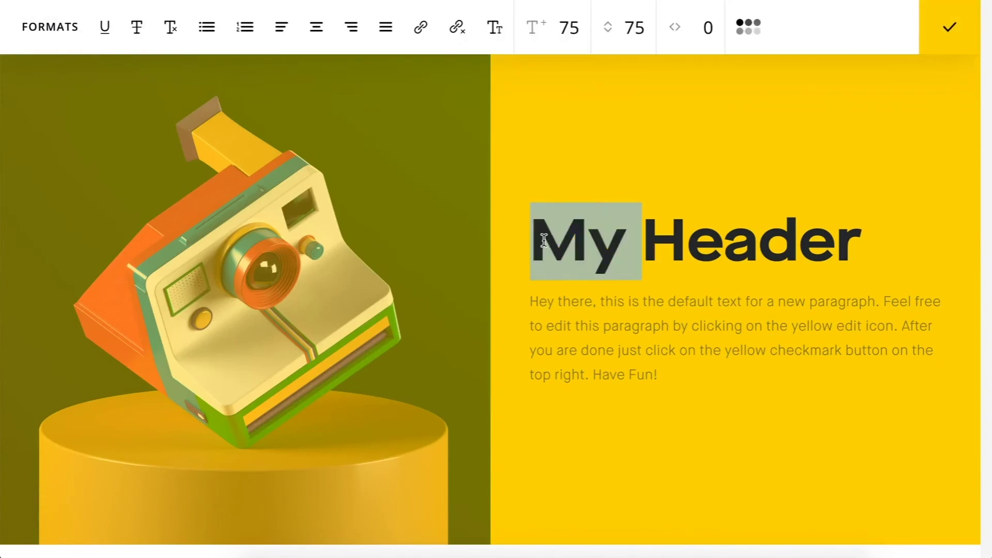
key(BackSpace)
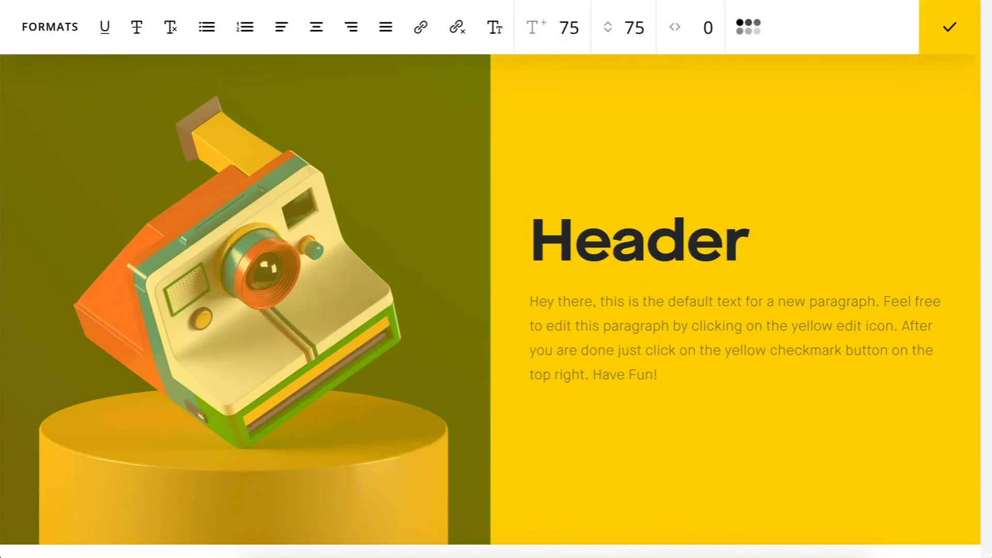
click(950, 27)
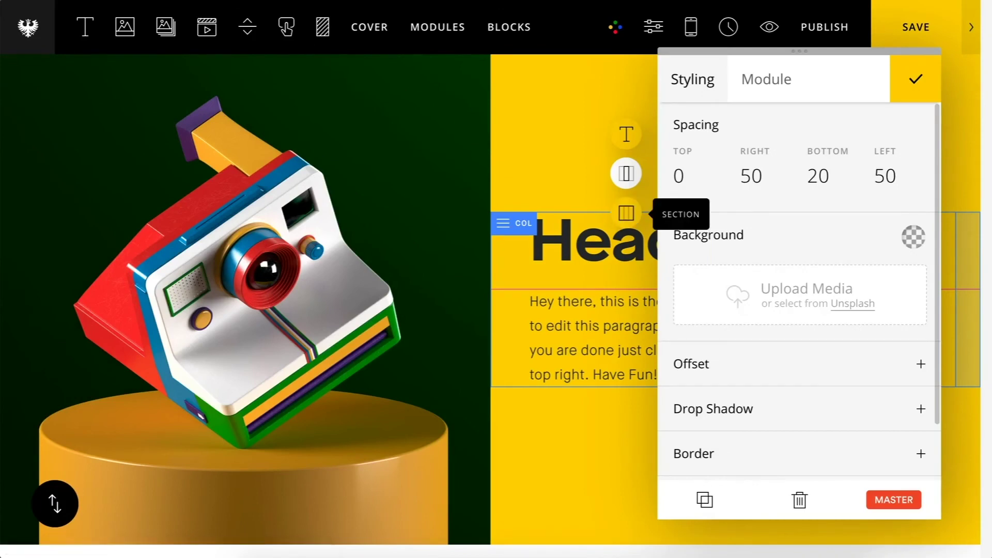
Change the camera section's background colour from yellow to white.
click(626, 213)
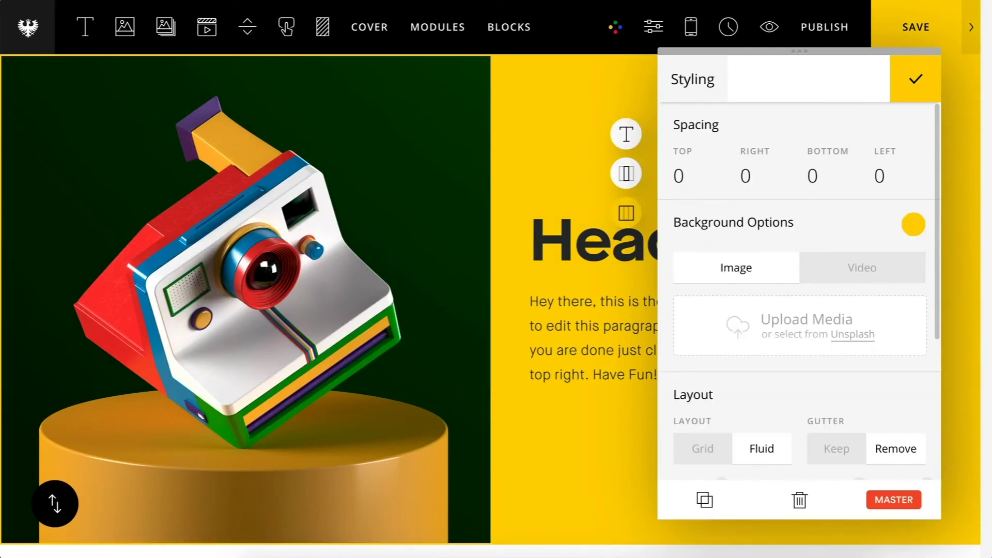
click(913, 225)
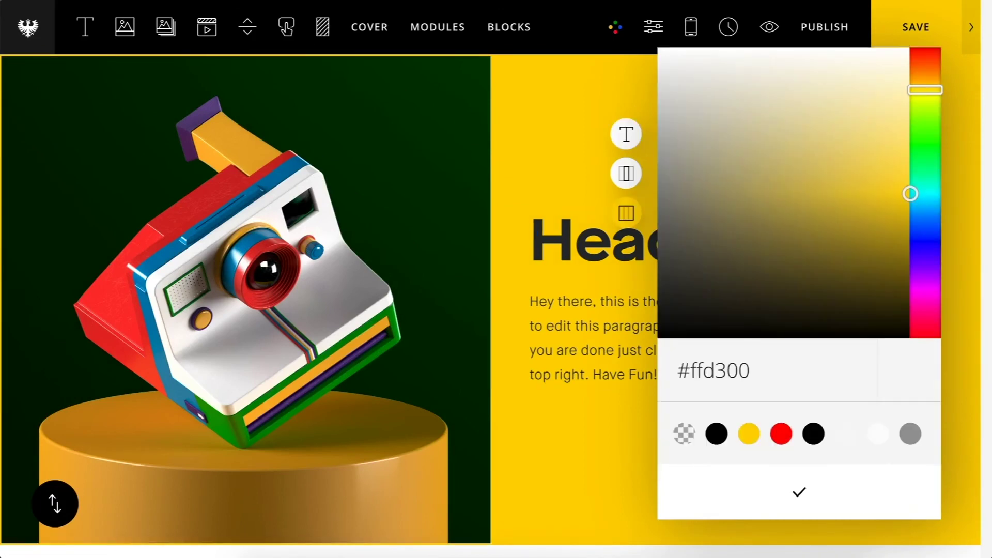
click(877, 434)
click(800, 492)
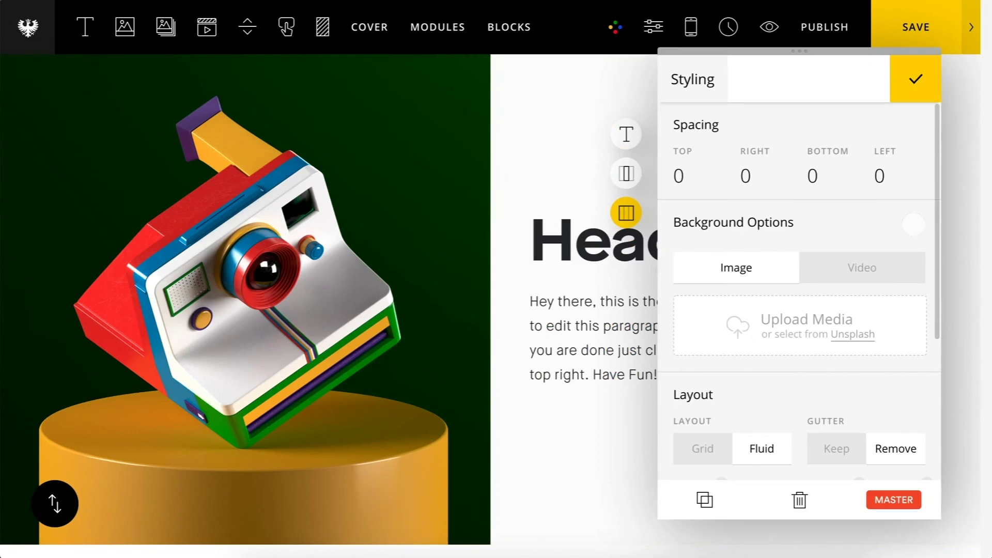
click(915, 78)
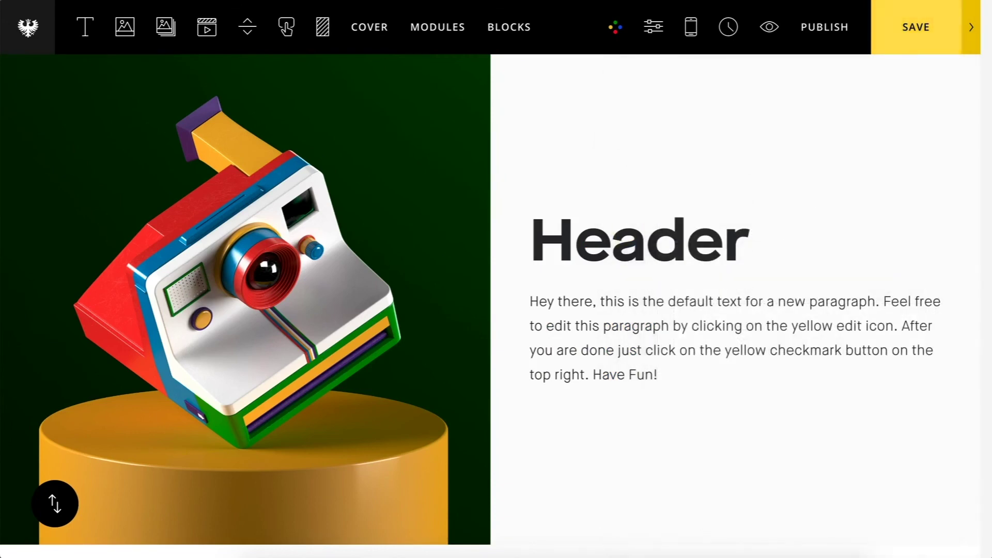
Save, then open another page using the master block and scroll to its camera section.
click(26, 27)
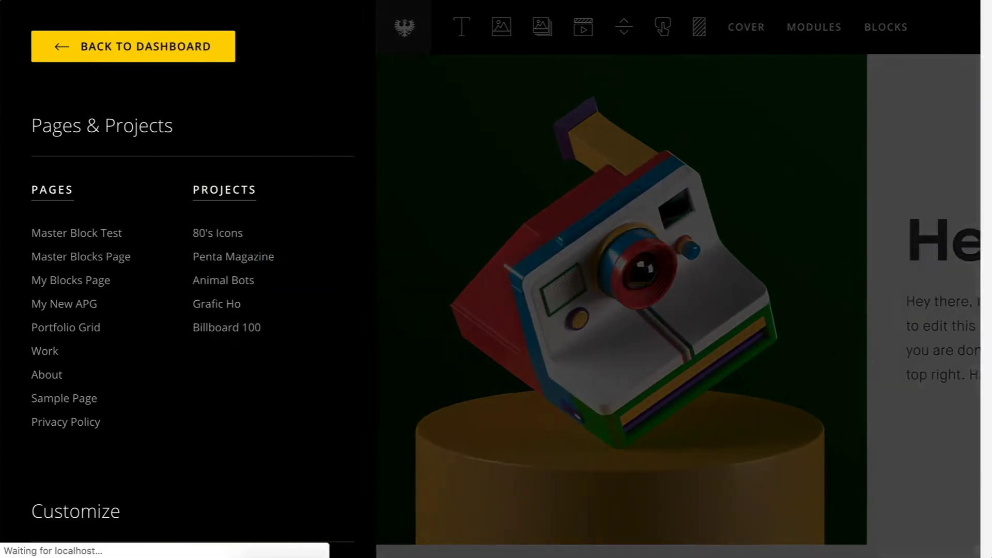
click(81, 257)
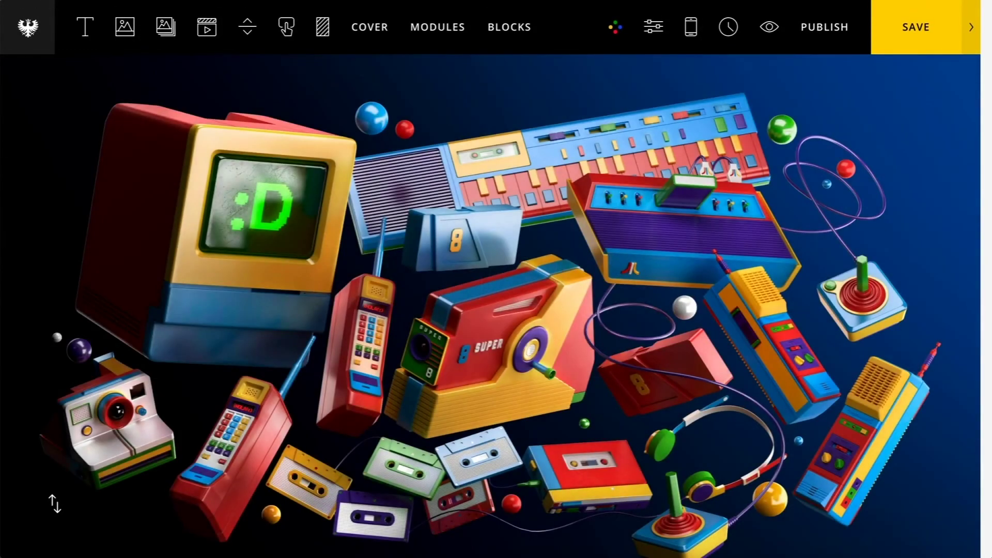
scroll(496, 299, down, 5)
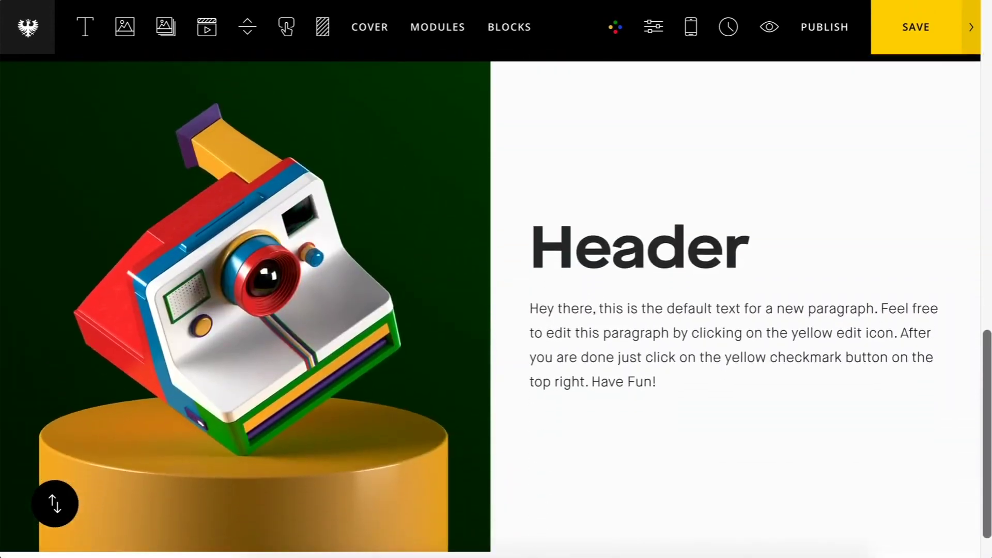